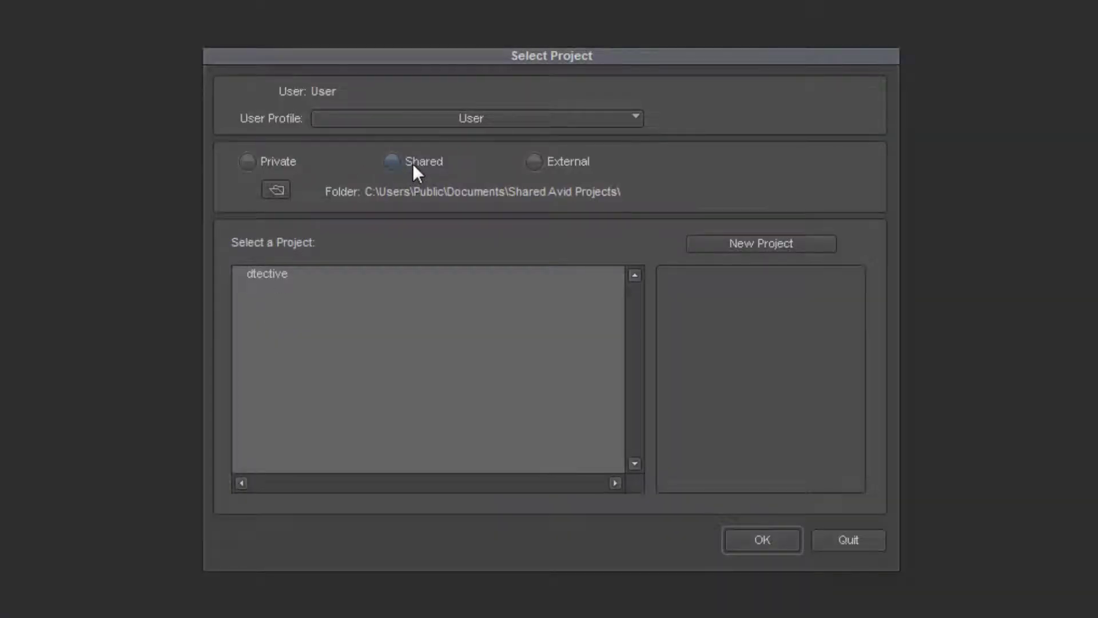
# Select the dtective project from the Shared projects list.
pyautogui.click(290, 275)
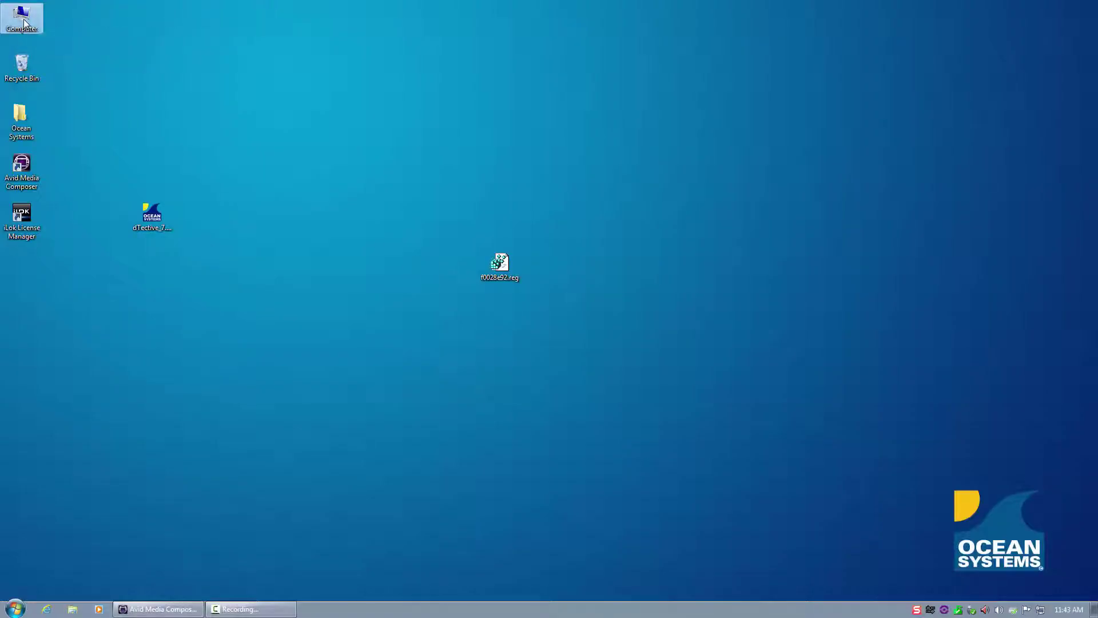
# Browse to the C:\Ocean Systems\media folder in Windows Explorer.
pyautogui.doubleClick(24, 23)
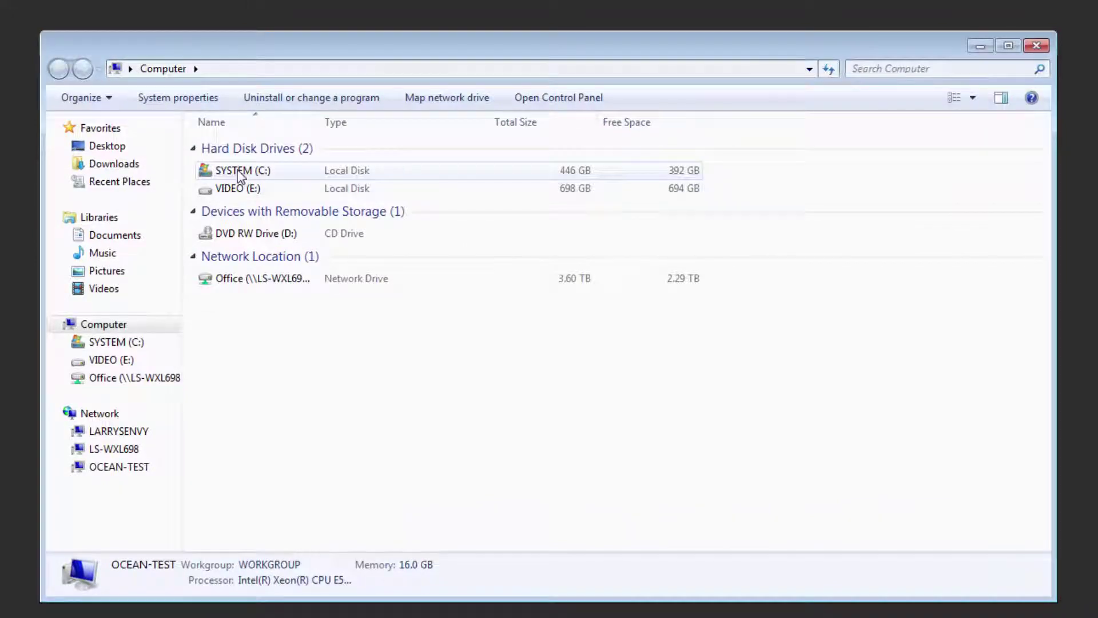
pyautogui.doubleClick(316, 197)
pyautogui.click(303, 309)
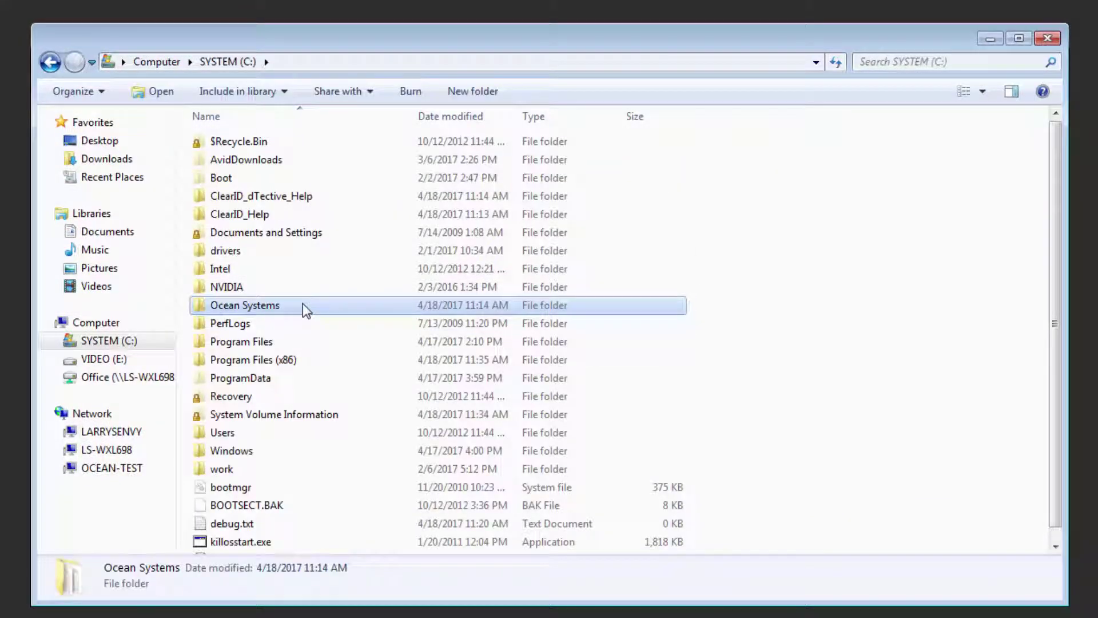
pyautogui.doubleClick(303, 305)
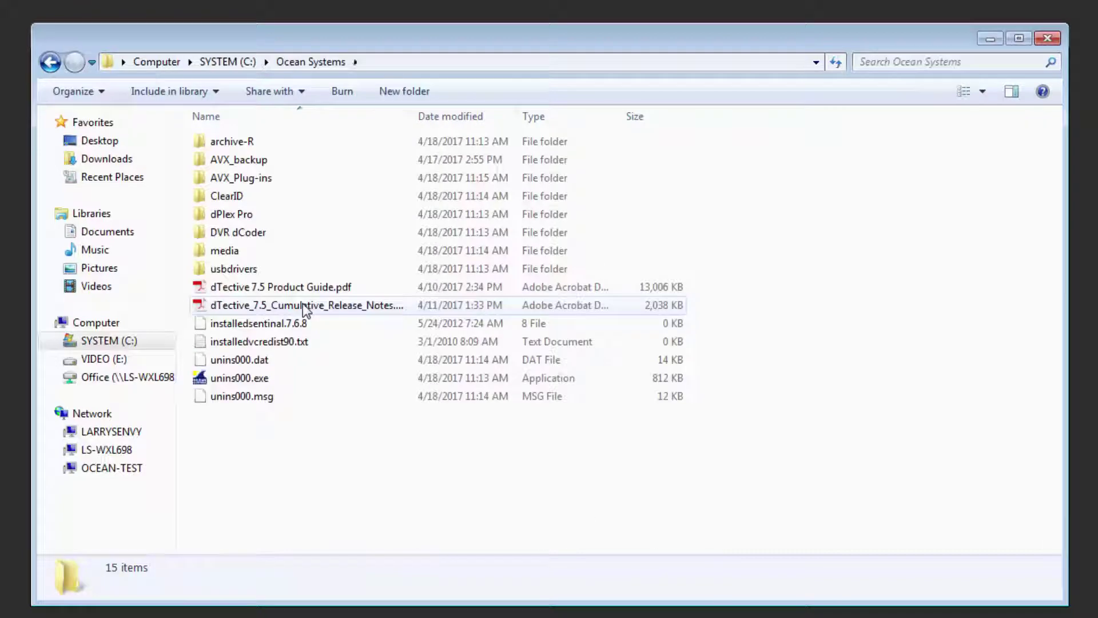
pyautogui.click(296, 252)
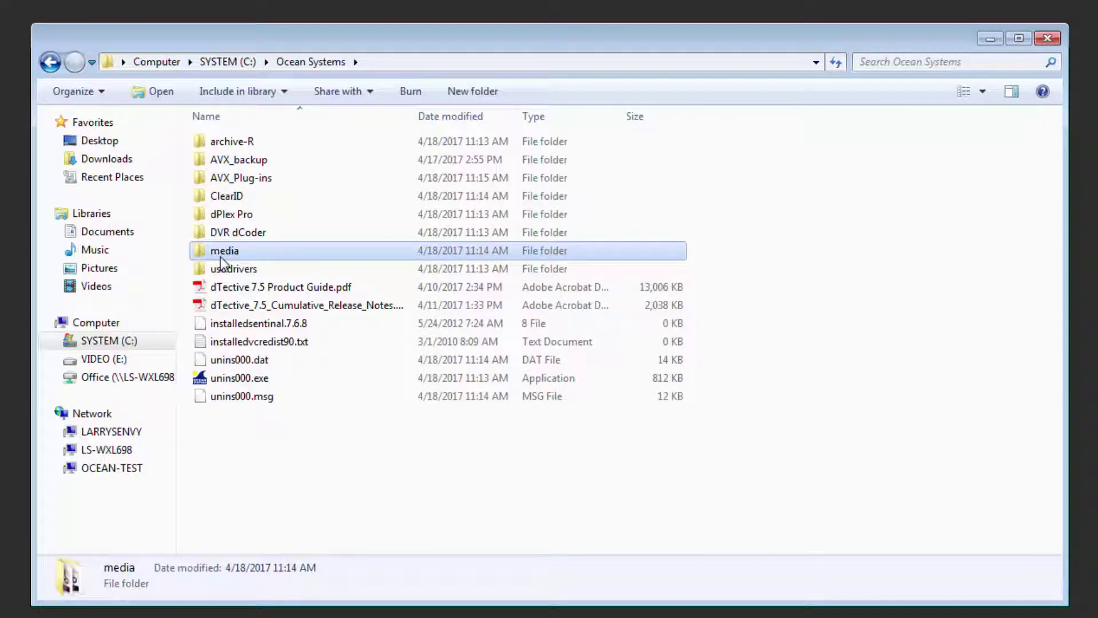
pyautogui.doubleClick(265, 250)
# Select all six OMF files and bring up their context menu.
pyautogui.press('Down')
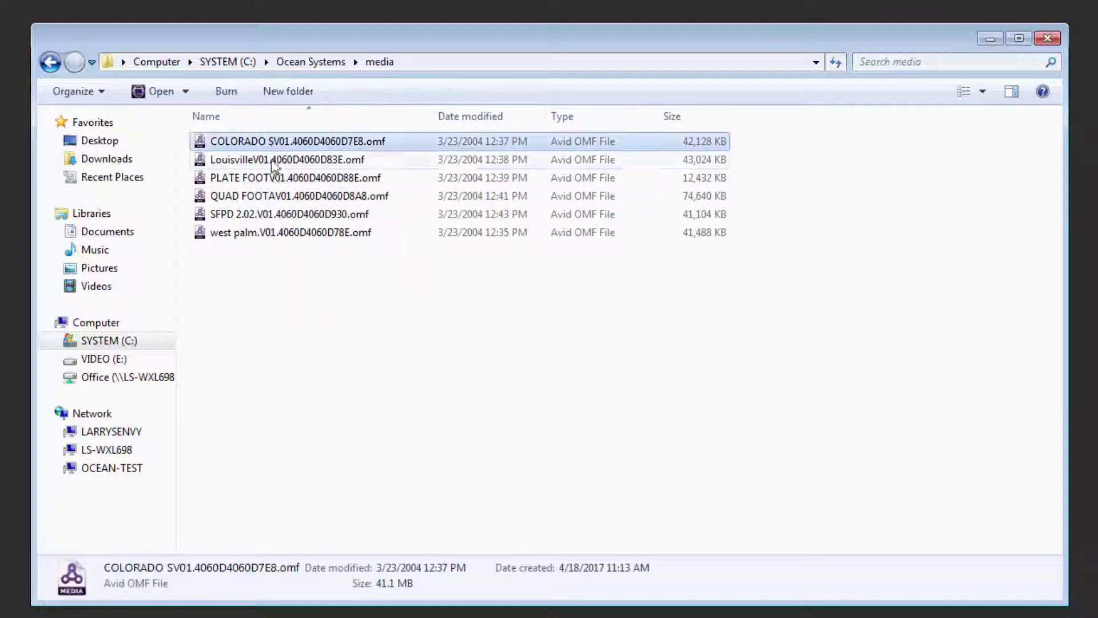
pyautogui.keyDown('shift'); pyautogui.click(291, 230); pyautogui.keyUp('shift')
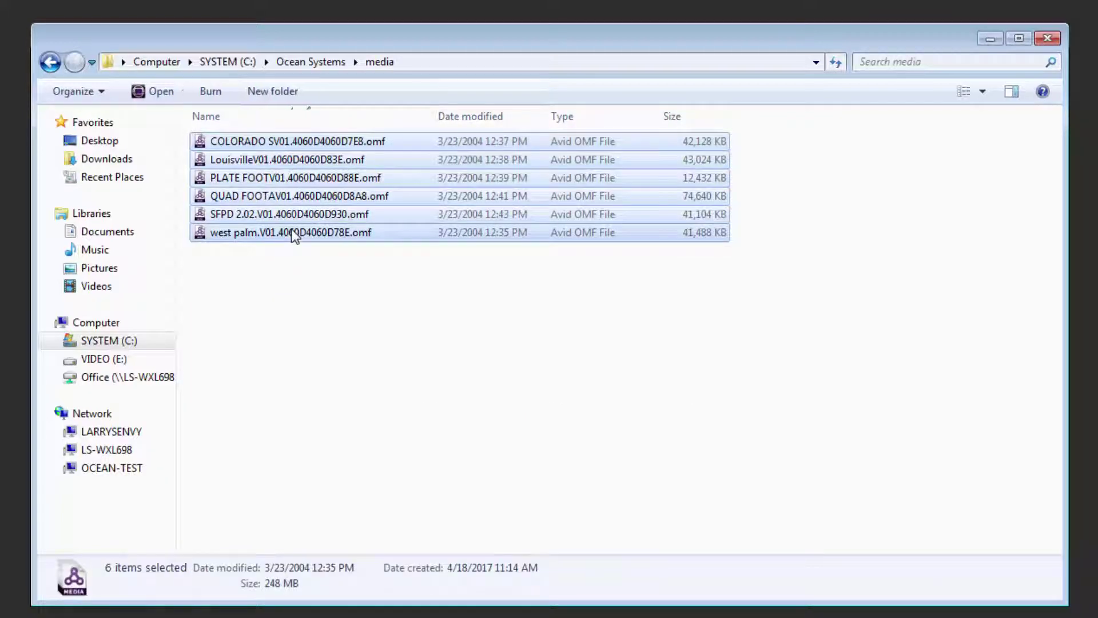
pyautogui.rightClick(292, 230)
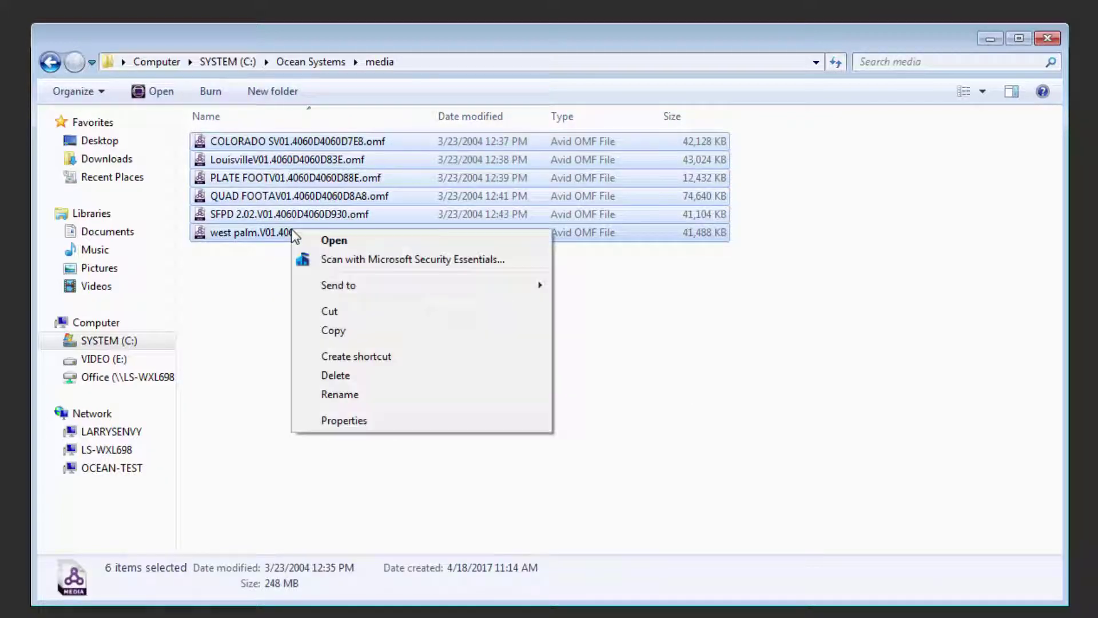
# Copy the six OMF files and create a new folder on the C: drive.
pyautogui.click(352, 332)
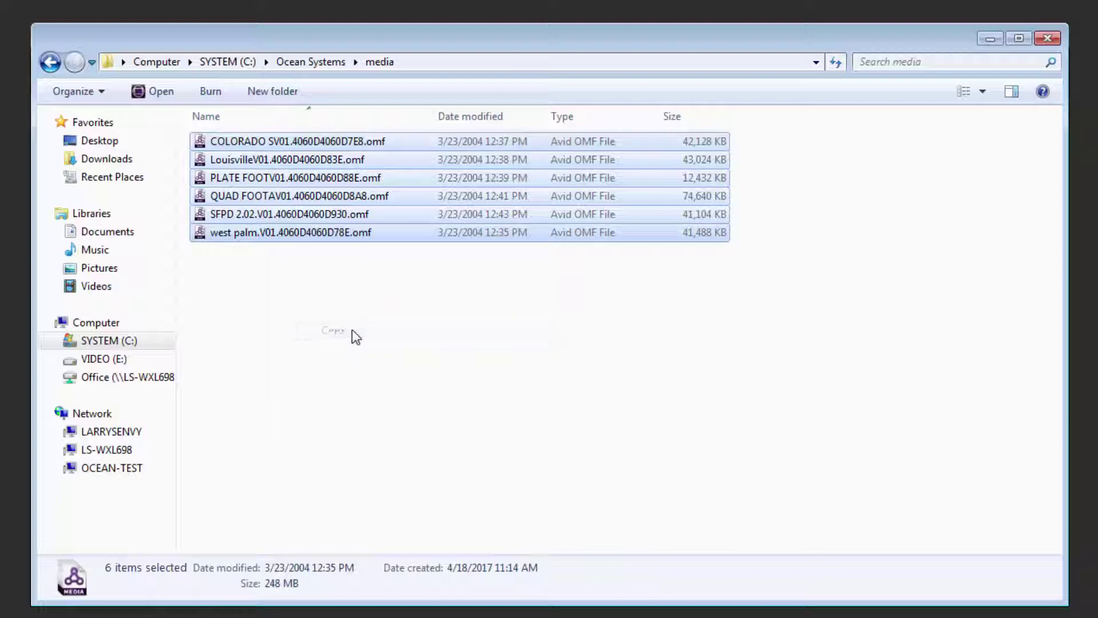
pyautogui.click(222, 67)
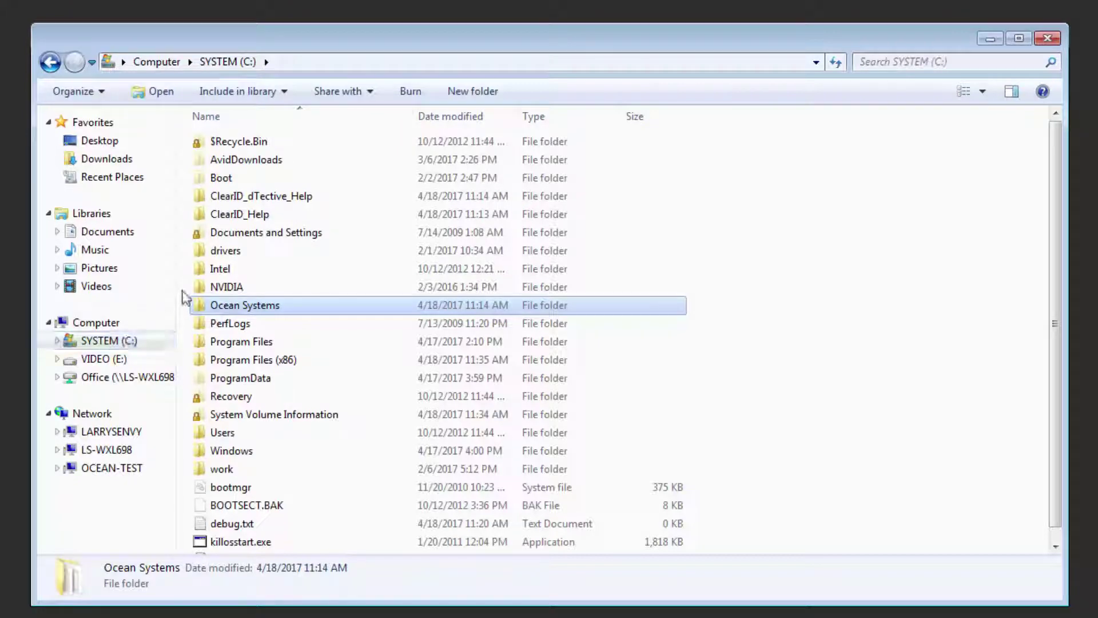
pyautogui.rightClick(743, 433)
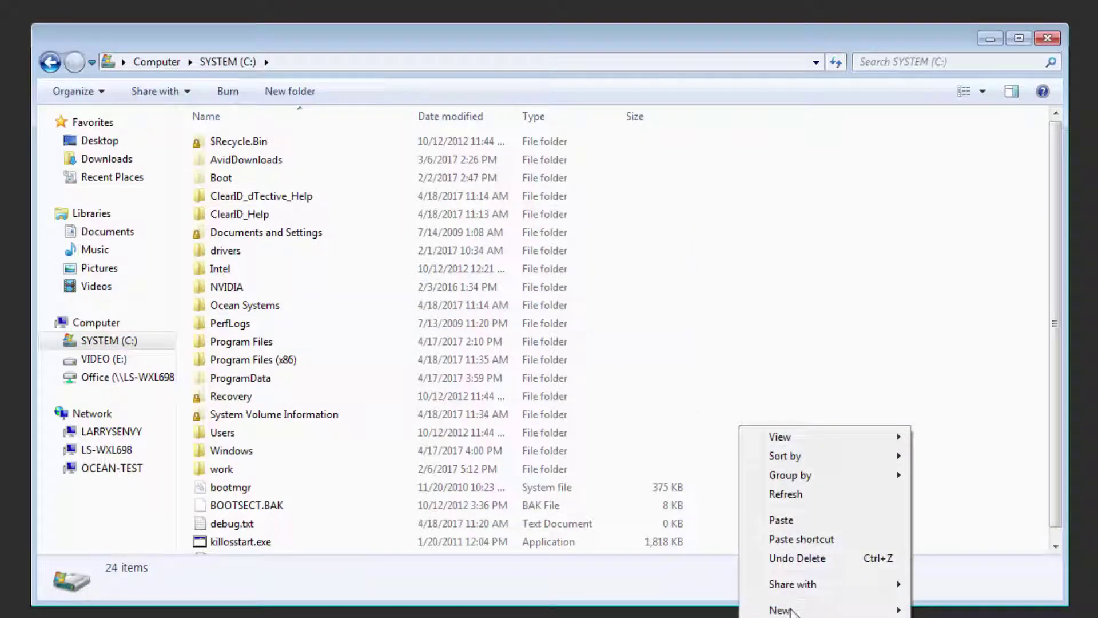
pyautogui.moveTo(791, 611)
pyautogui.click(951, 609)
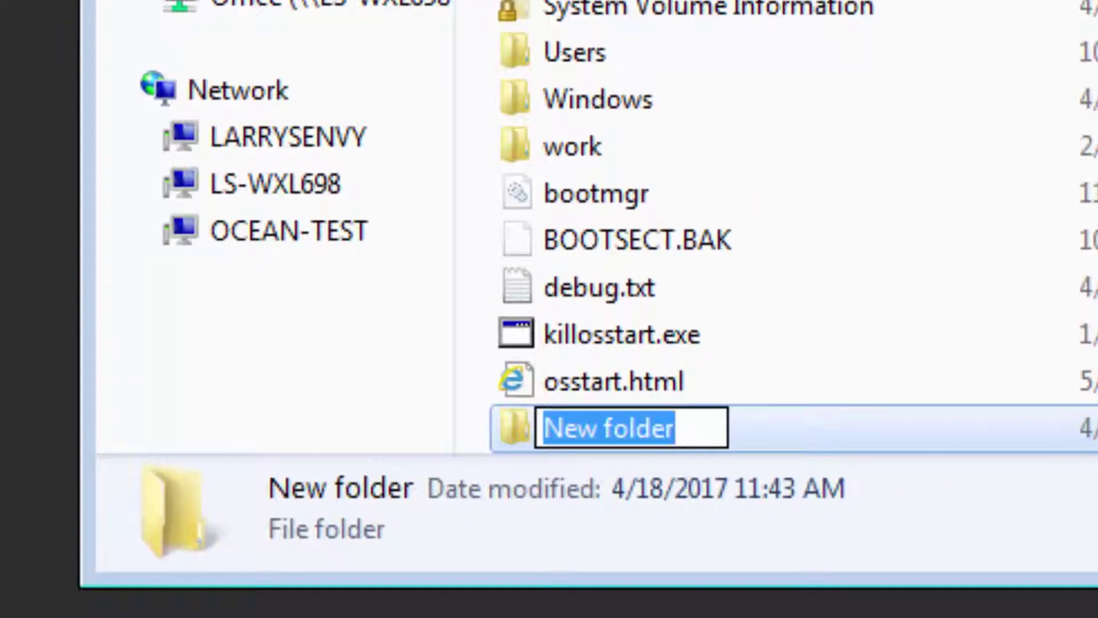
# Name the new folder 'OMFI MediaFiles' and open it.
pyautogui.write('OMF')
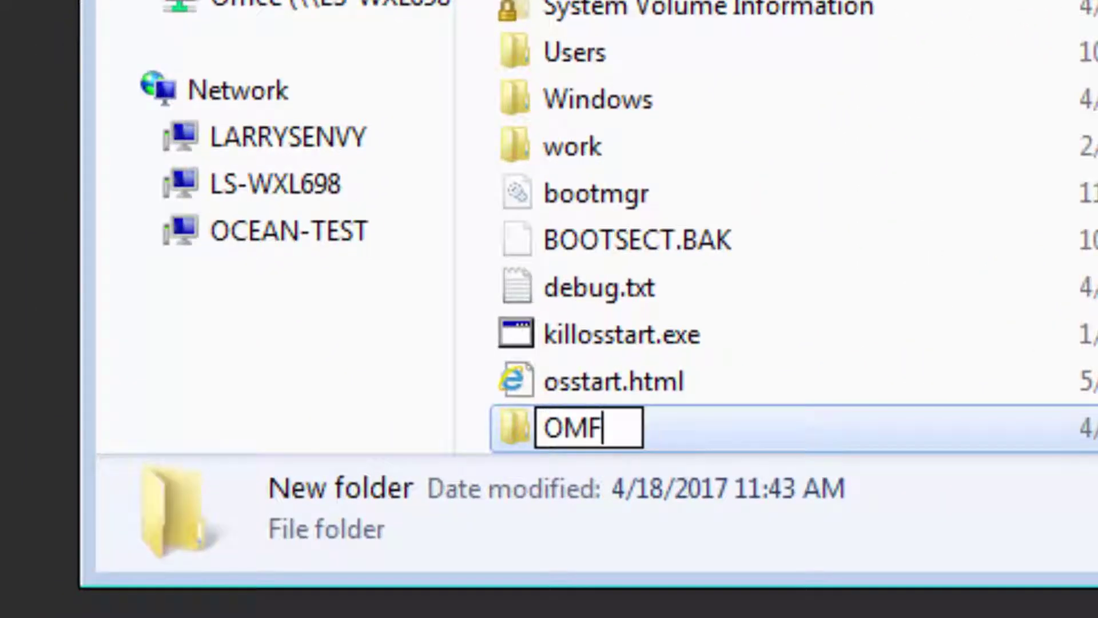
pyautogui.write('I Med')
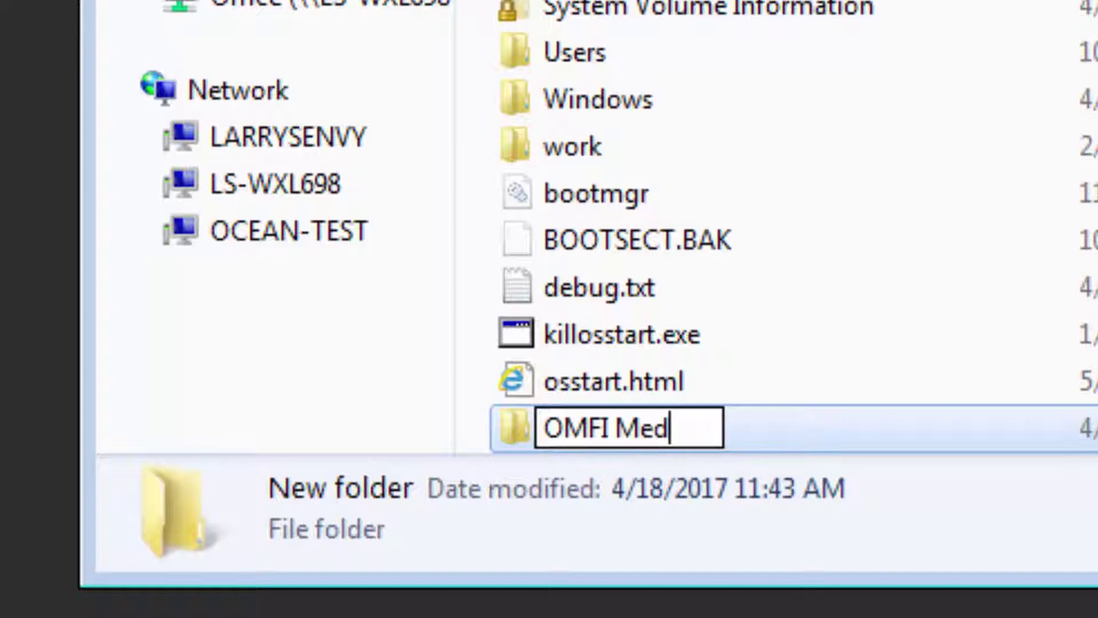
pyautogui.write('iaFiles')
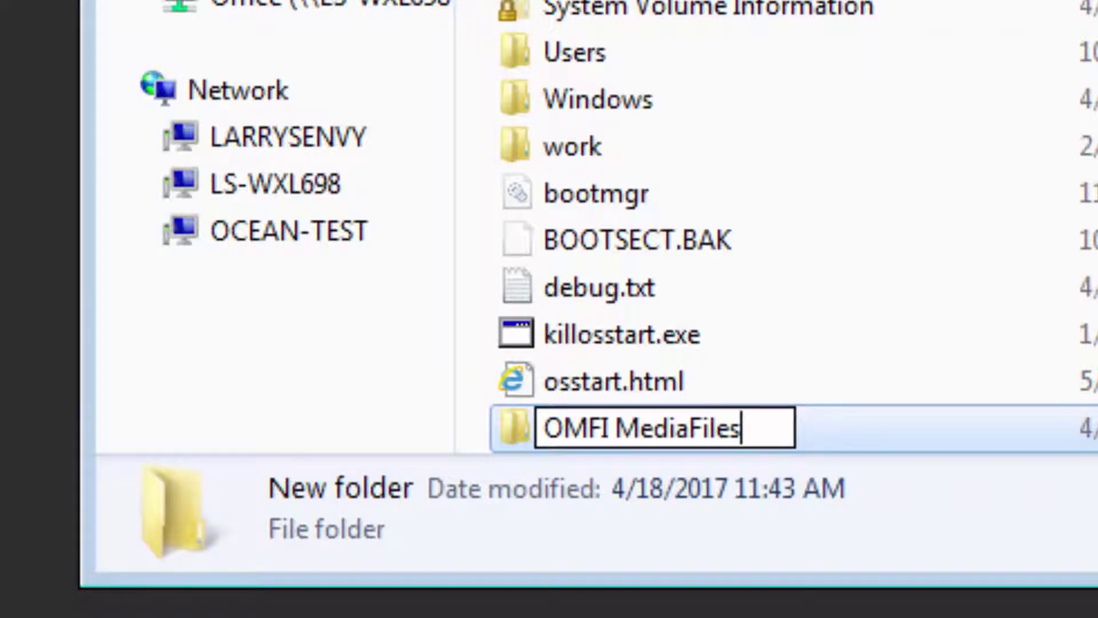
pyautogui.press('Return')
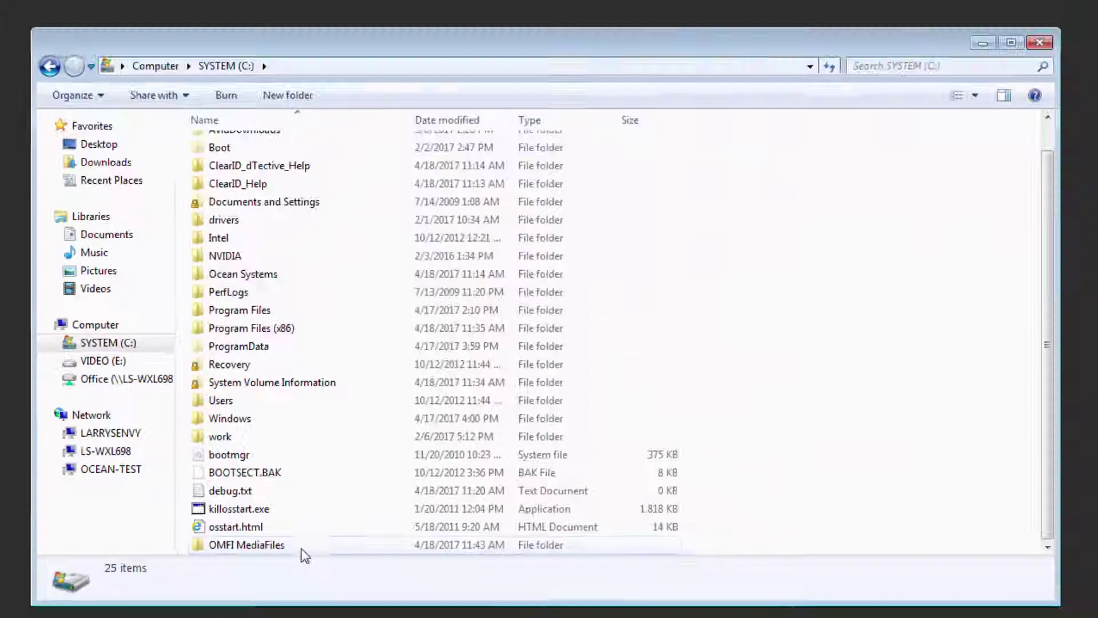
pyautogui.click(296, 547)
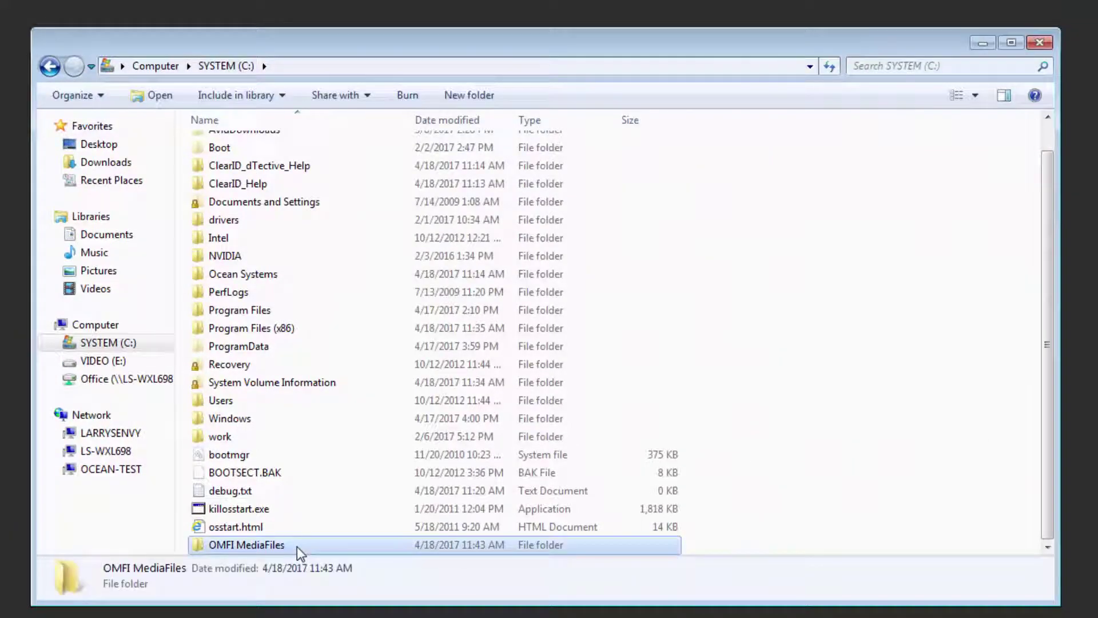
pyautogui.doubleClick(297, 547)
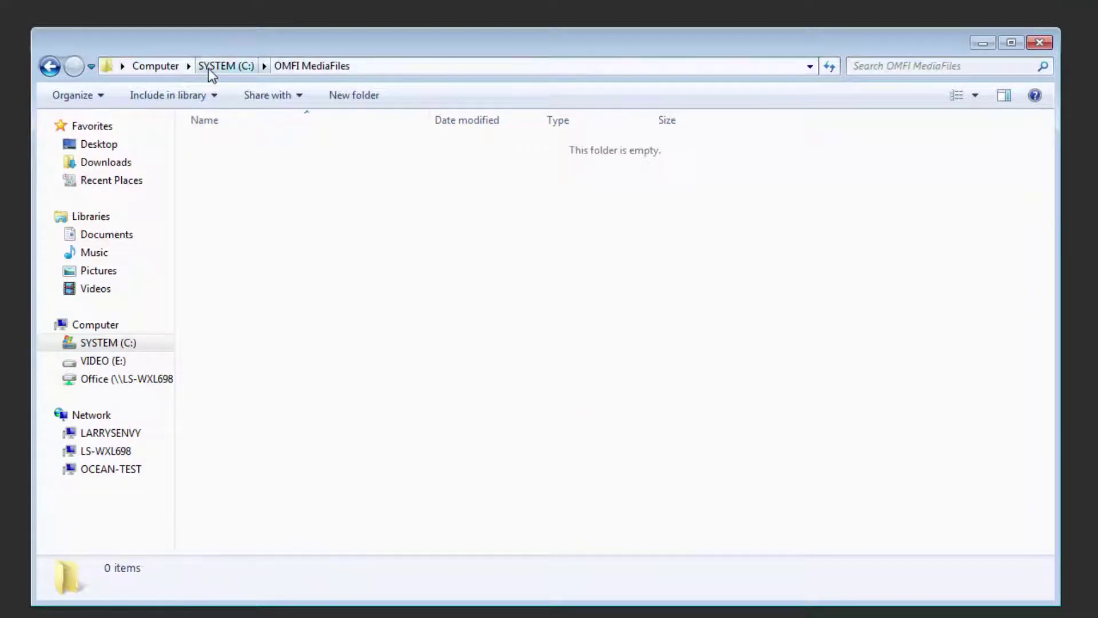
# Paste the six OMF files into OMFI MediaFiles and close Explorer.
pyautogui.rightClick(258, 195)
pyautogui.click(317, 317)
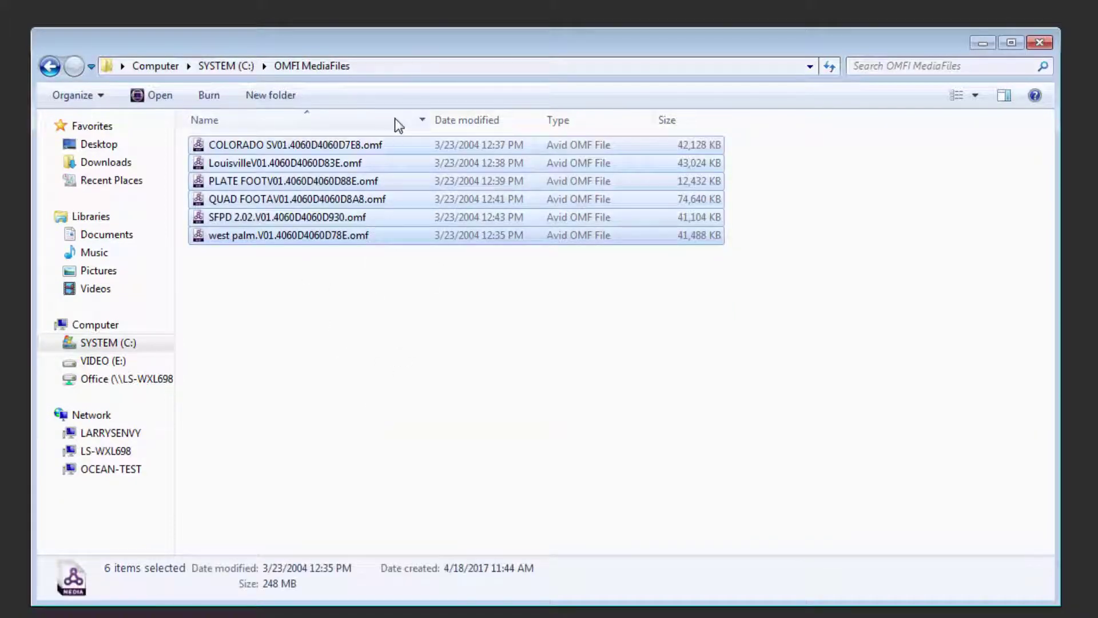
pyautogui.click(1046, 42)
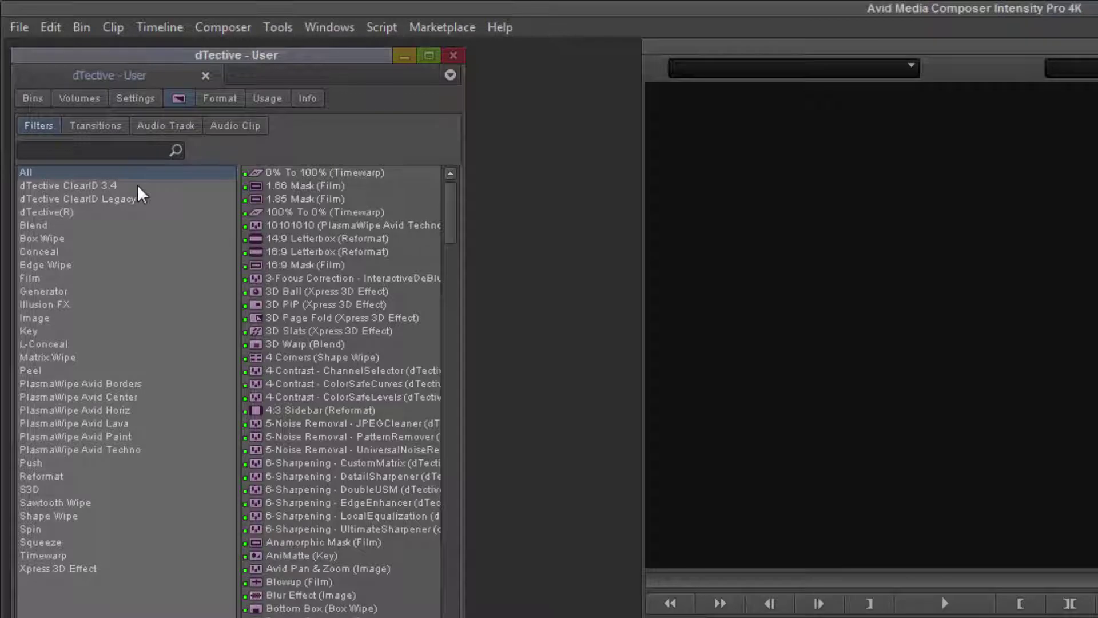
# Review ColorSafeCurves and ColorSafeLevels under ClearID Legacy, then list the dTective(R) filters.
pyautogui.click(137, 186)
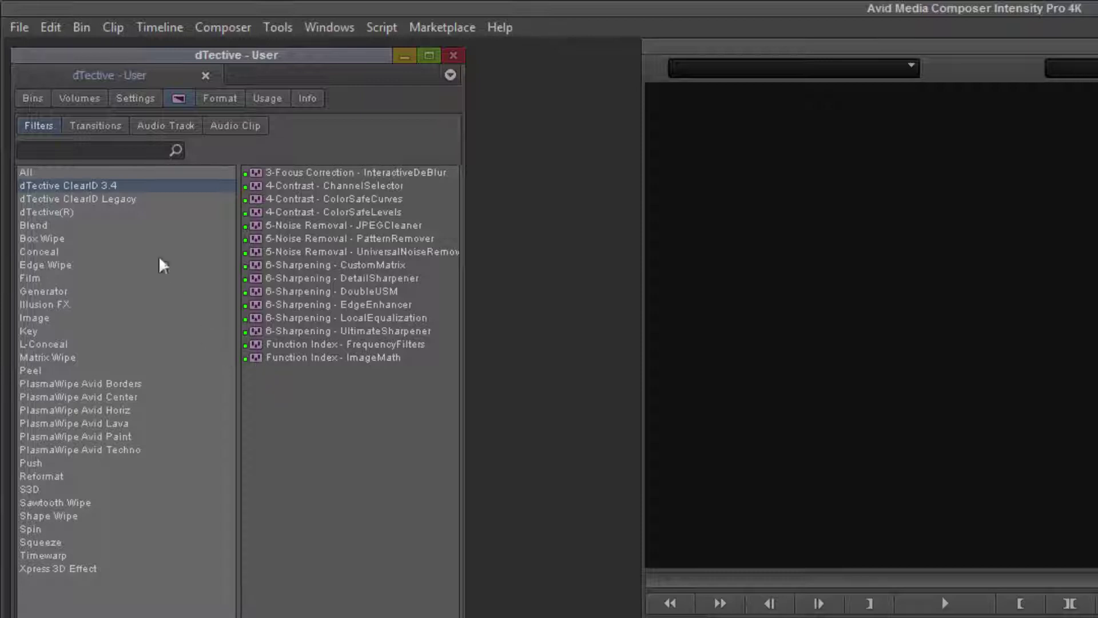
pyautogui.click(145, 200)
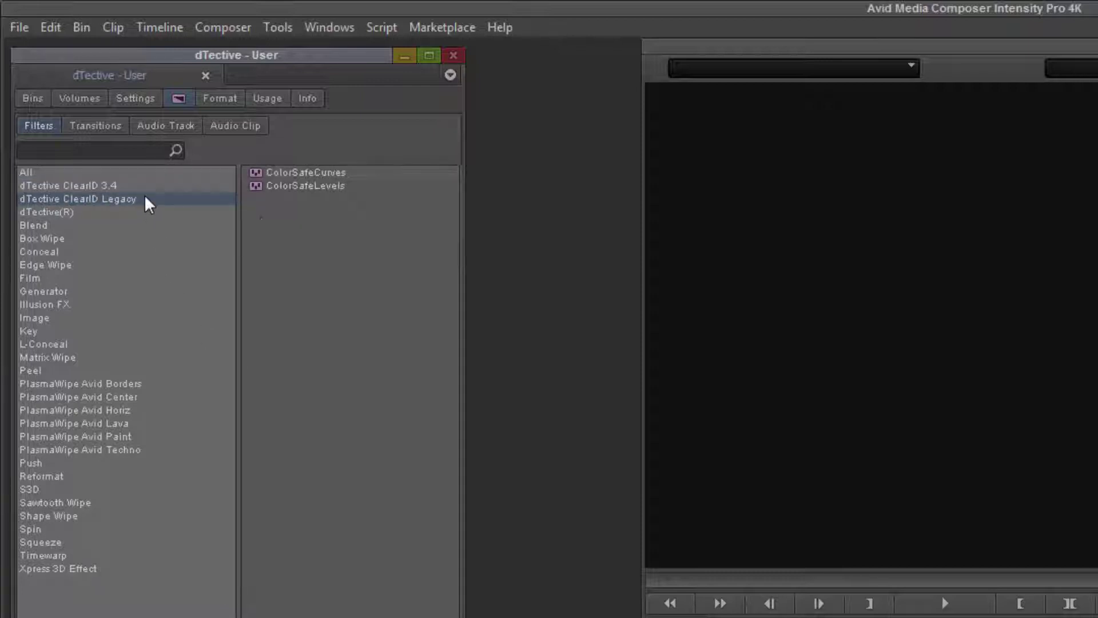
pyautogui.click(309, 174)
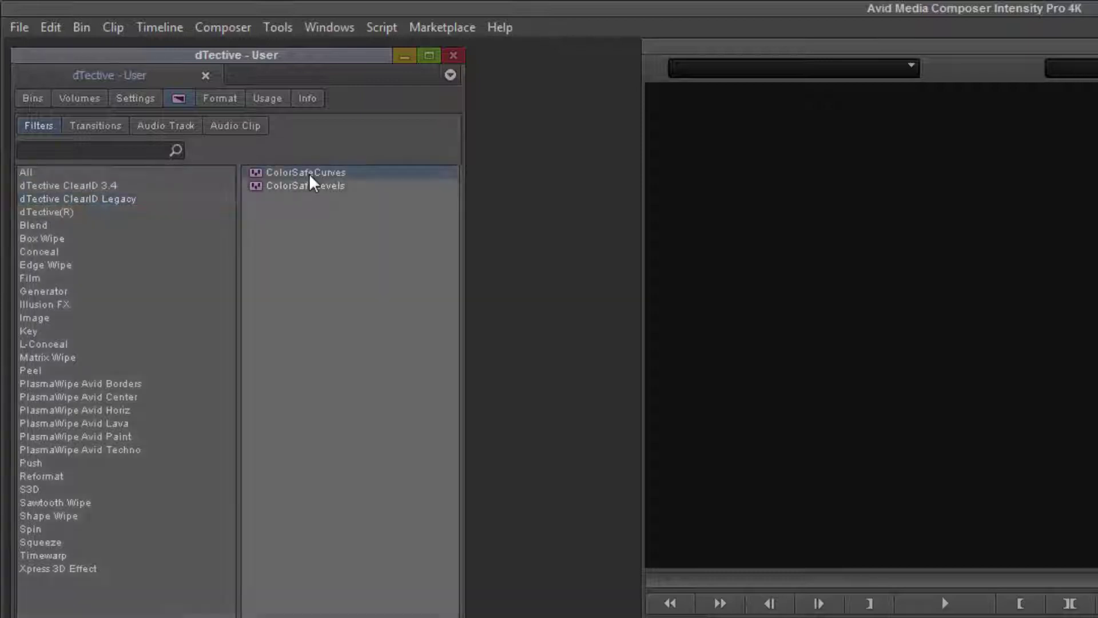
pyautogui.click(314, 183)
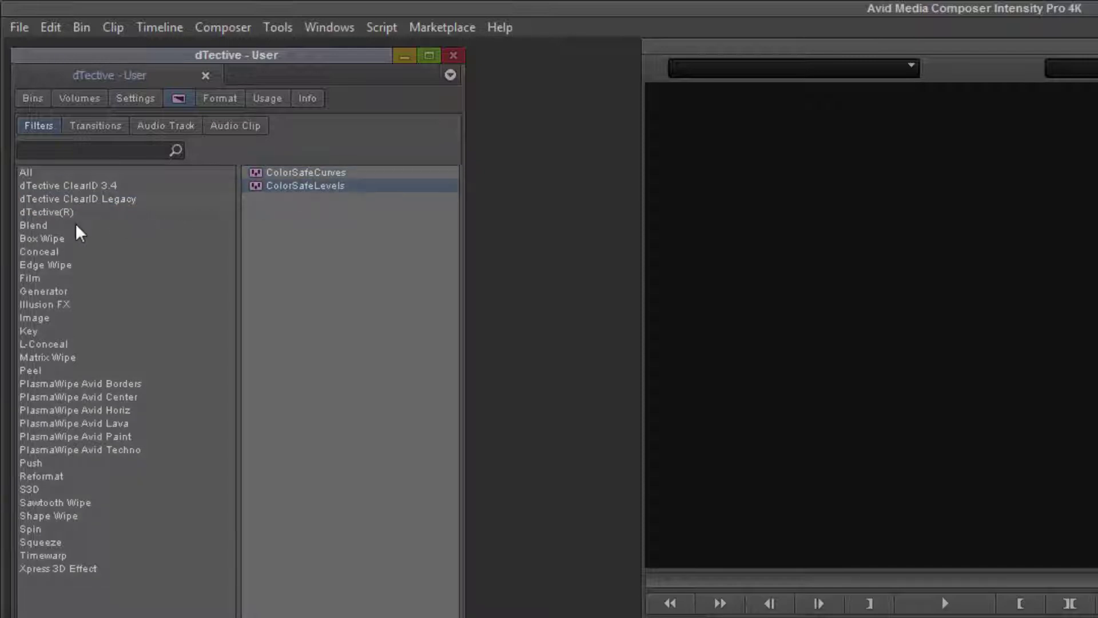
pyautogui.click(63, 212)
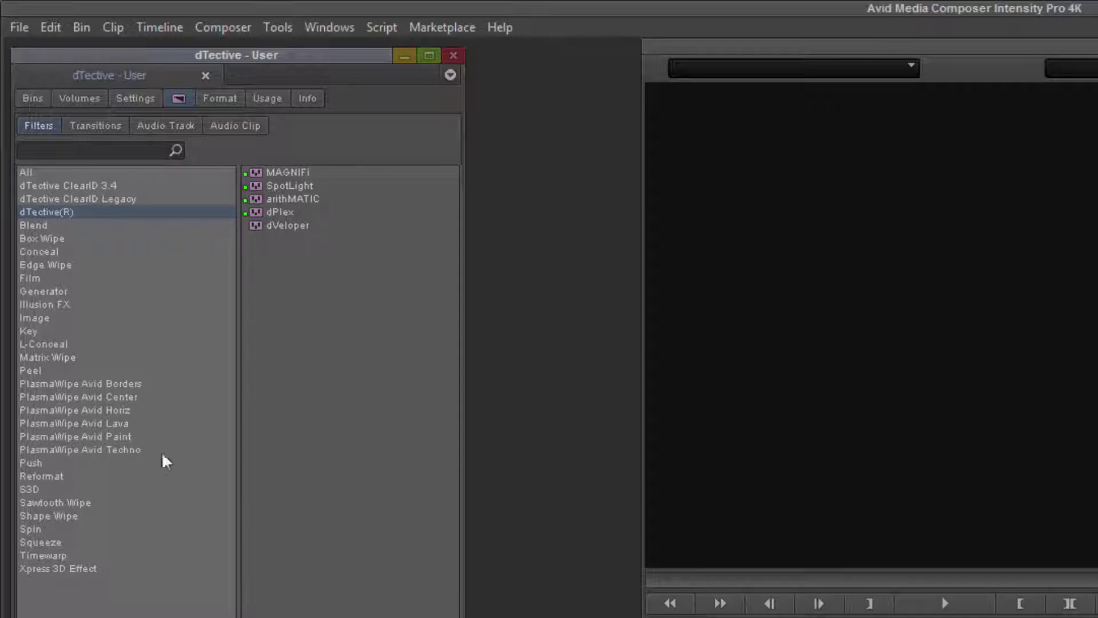
# Load PLATE FOOTAGE from the dveloper bin and overwrite it into a new sequence.
pyautogui.click(29, 99)
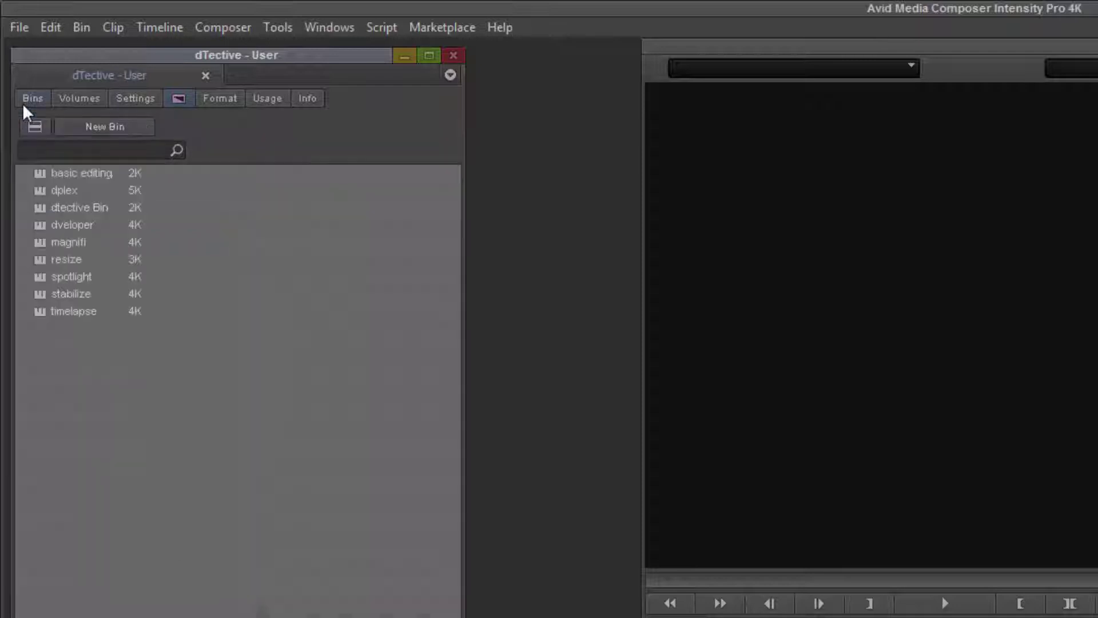
pyautogui.doubleClick(44, 226)
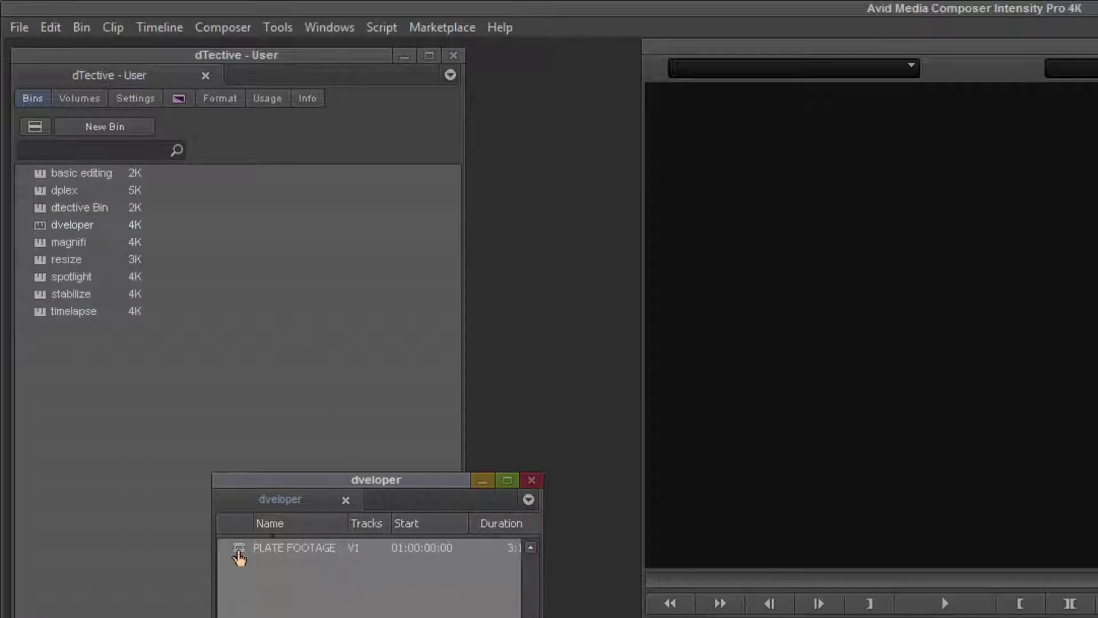
pyautogui.moveTo(273, 480); pyautogui.dragTo(310, 232)
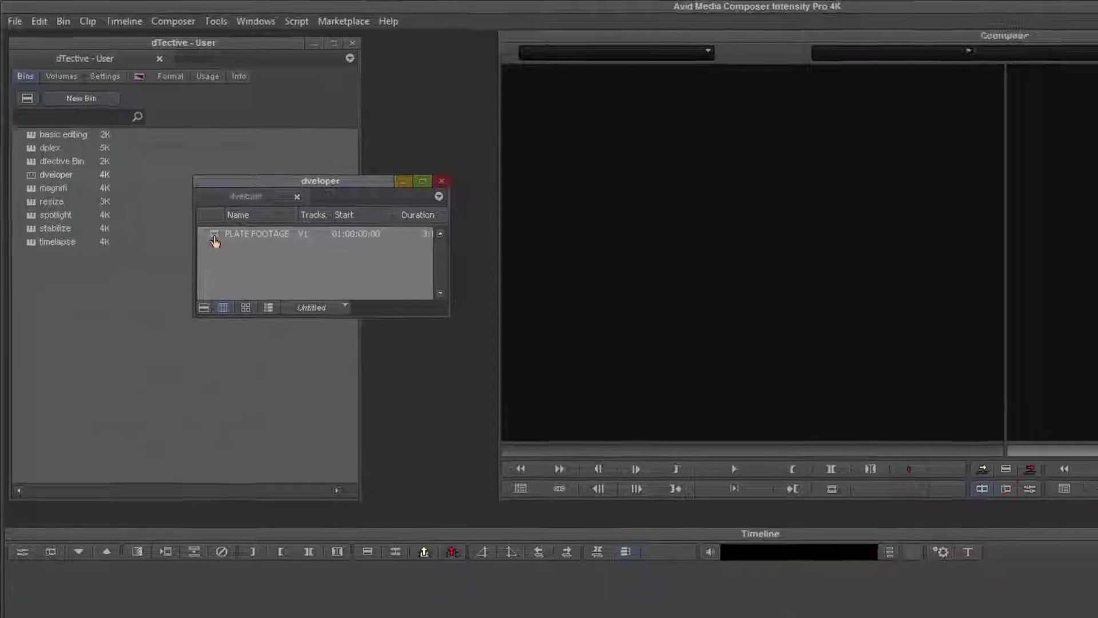
pyautogui.moveTo(215, 235); pyautogui.dragTo(731, 251)
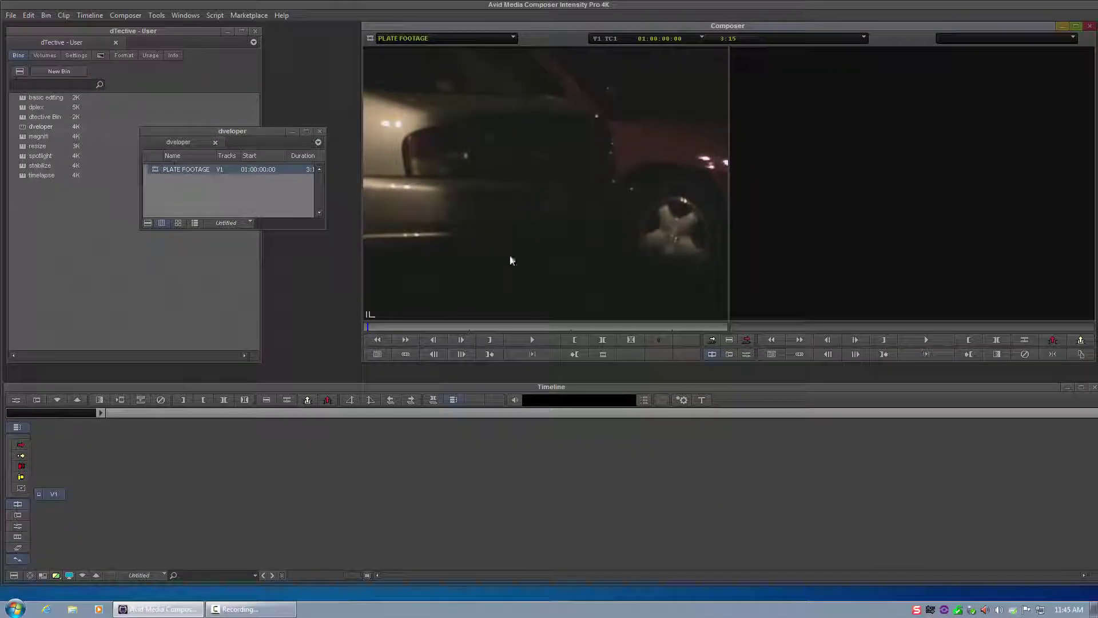
pyautogui.click(404, 330)
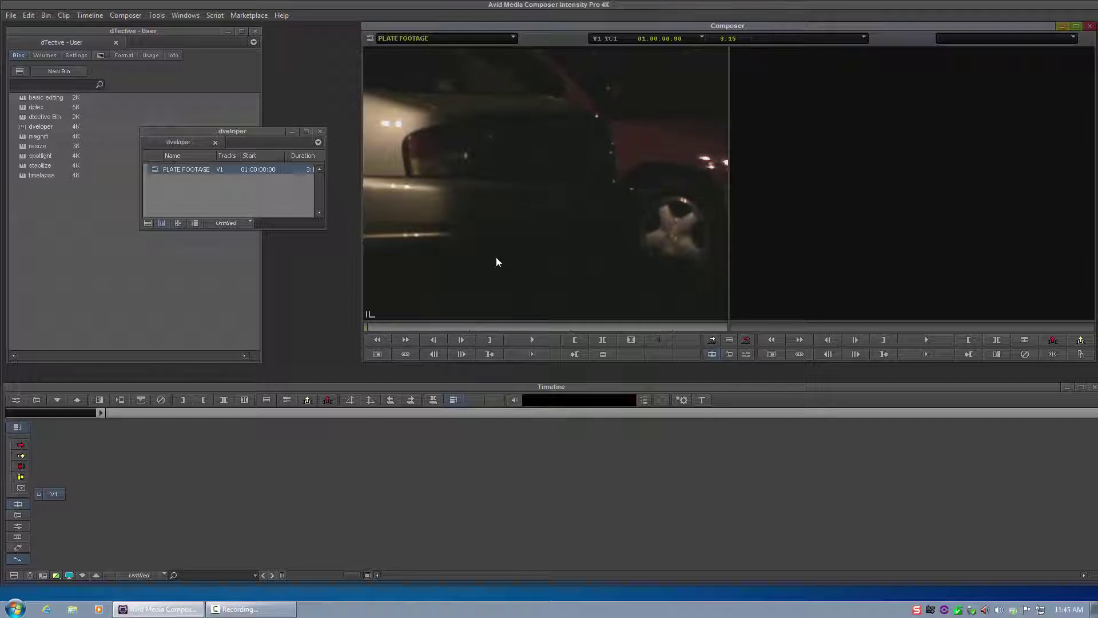
pyautogui.press('v')
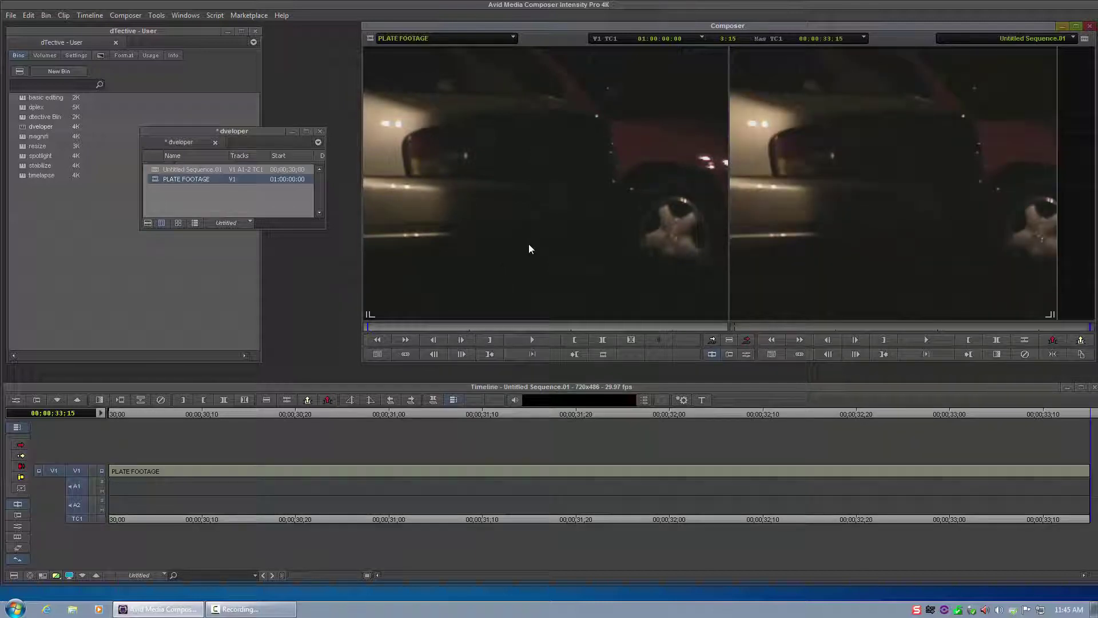
pyautogui.click(771, 340)
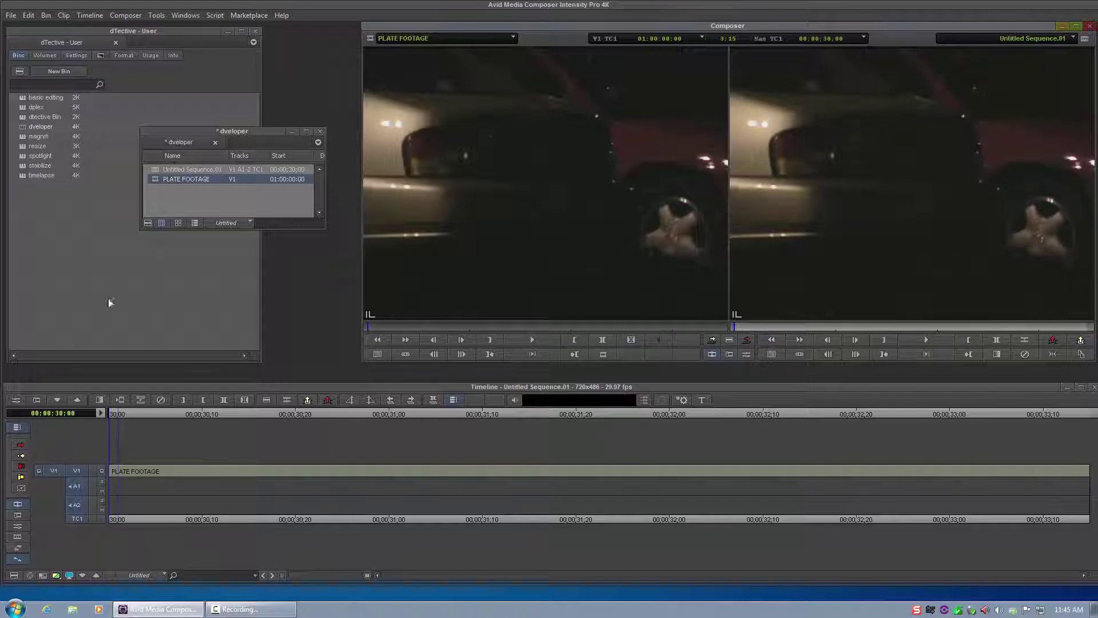
# Drag 4-Contrast - ColorSafeLevels from dTective ClearID 3.4 onto the PLATE FOOTAGE clip.
pyautogui.click(101, 49)
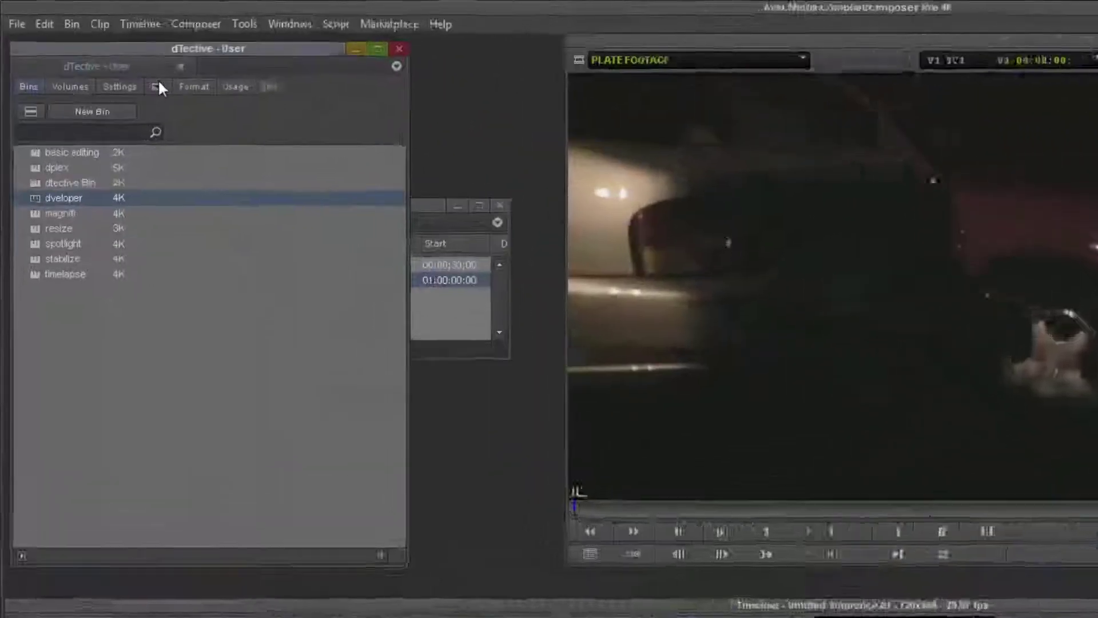
pyautogui.click(157, 86)
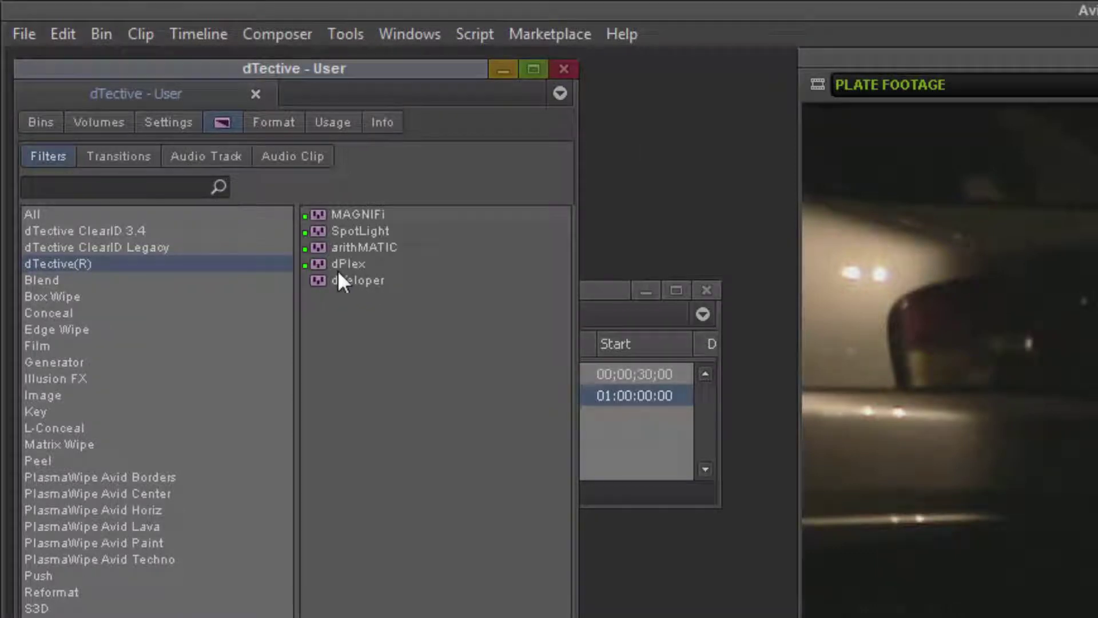
pyautogui.click(185, 231)
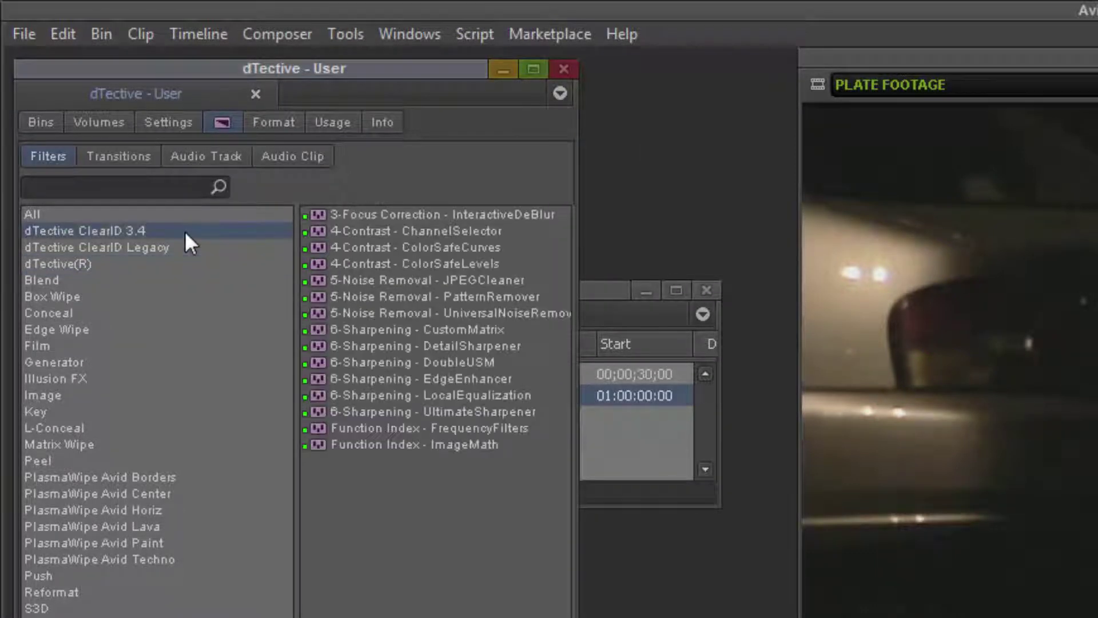
pyautogui.click(406, 265)
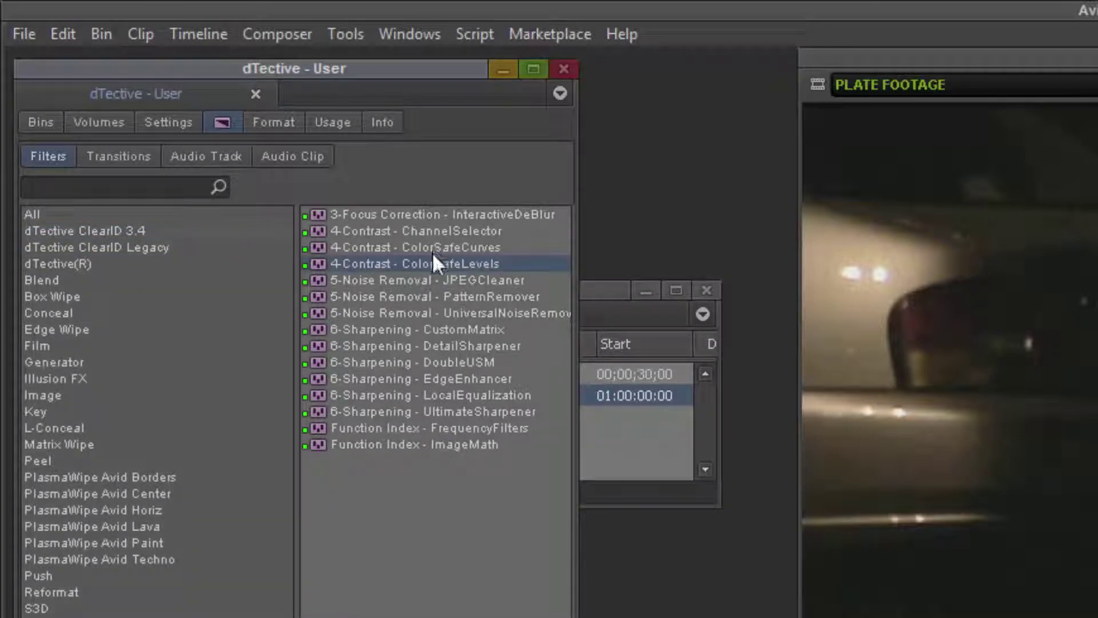
pyautogui.moveTo(438, 256); pyautogui.dragTo(463, 472)
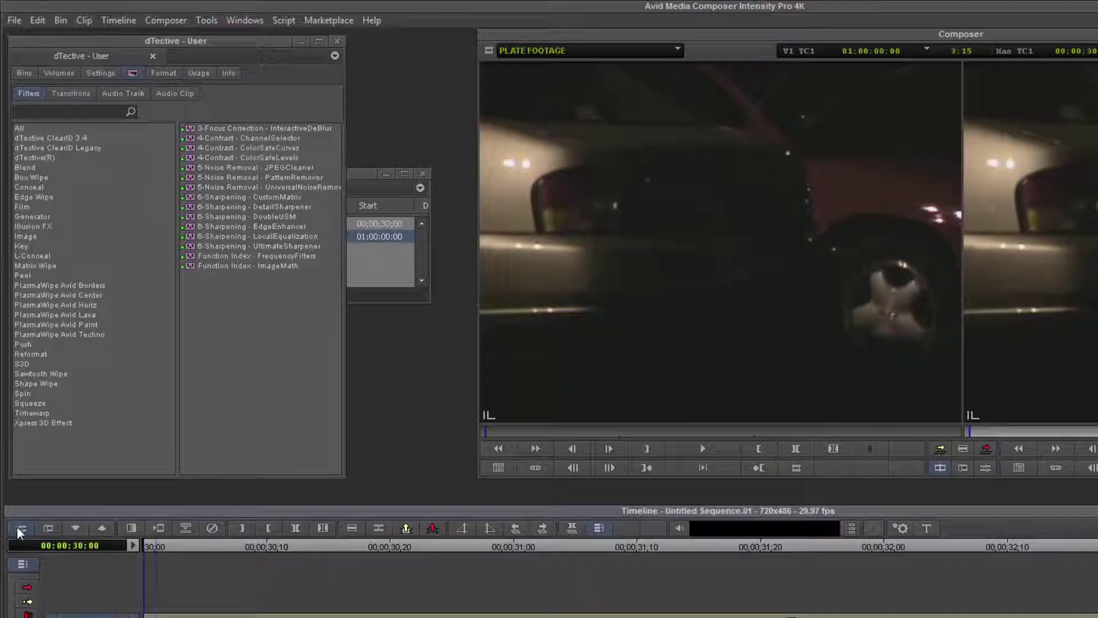
# Set the Color-Safe Levels input whitepoint to 48 and blackpoint to 15, checking gamut clipping.
pyautogui.click(19, 478)
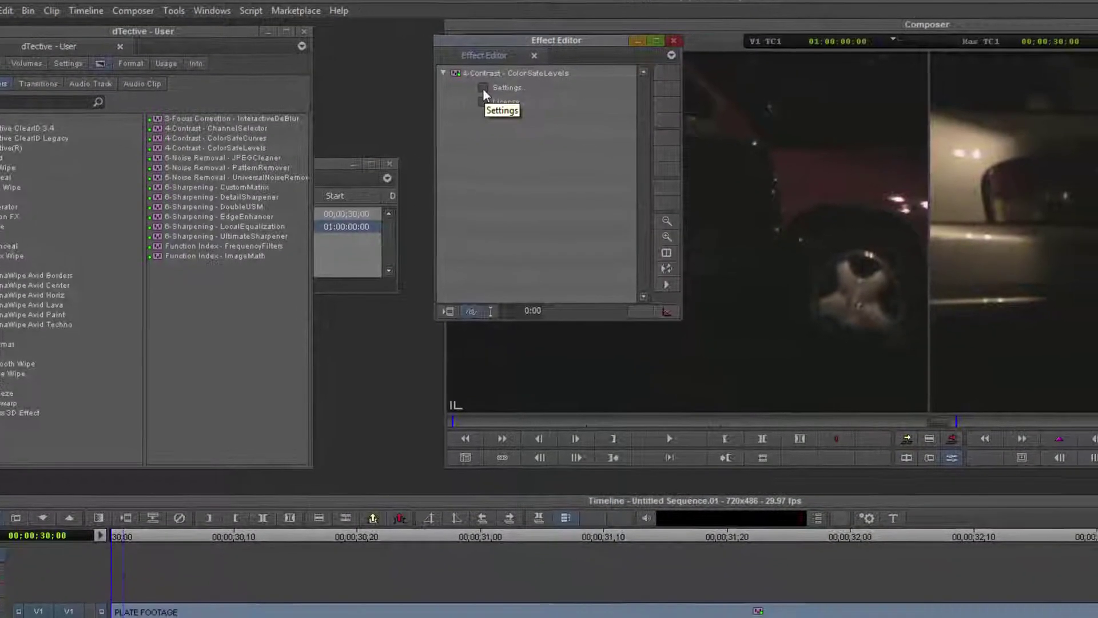
pyautogui.click(518, 97)
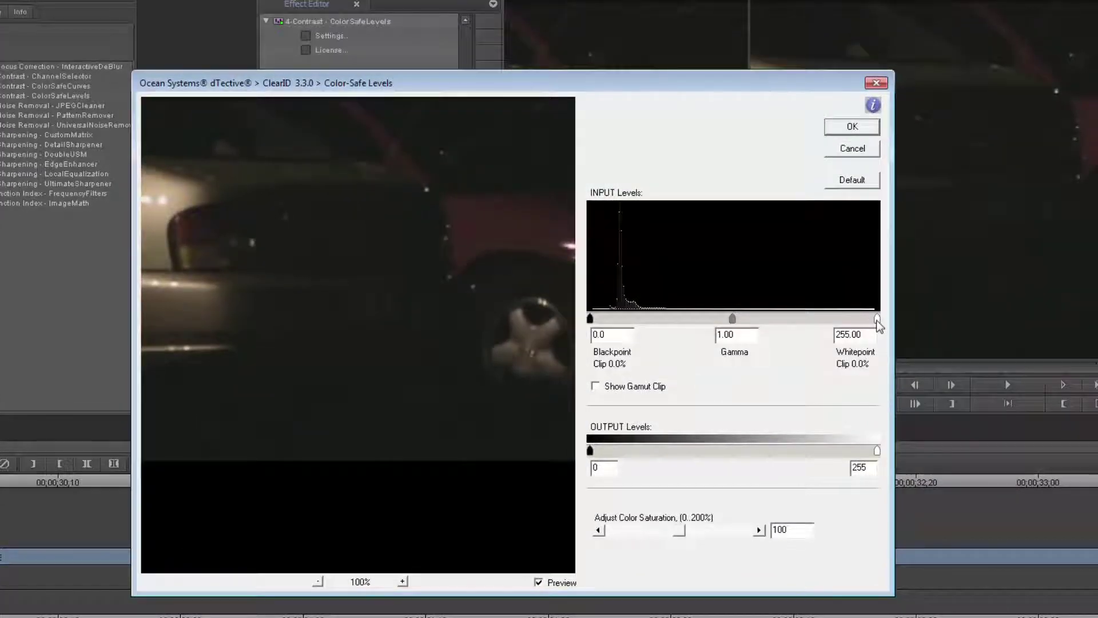
pyautogui.moveTo(877, 321); pyautogui.dragTo(667, 321)
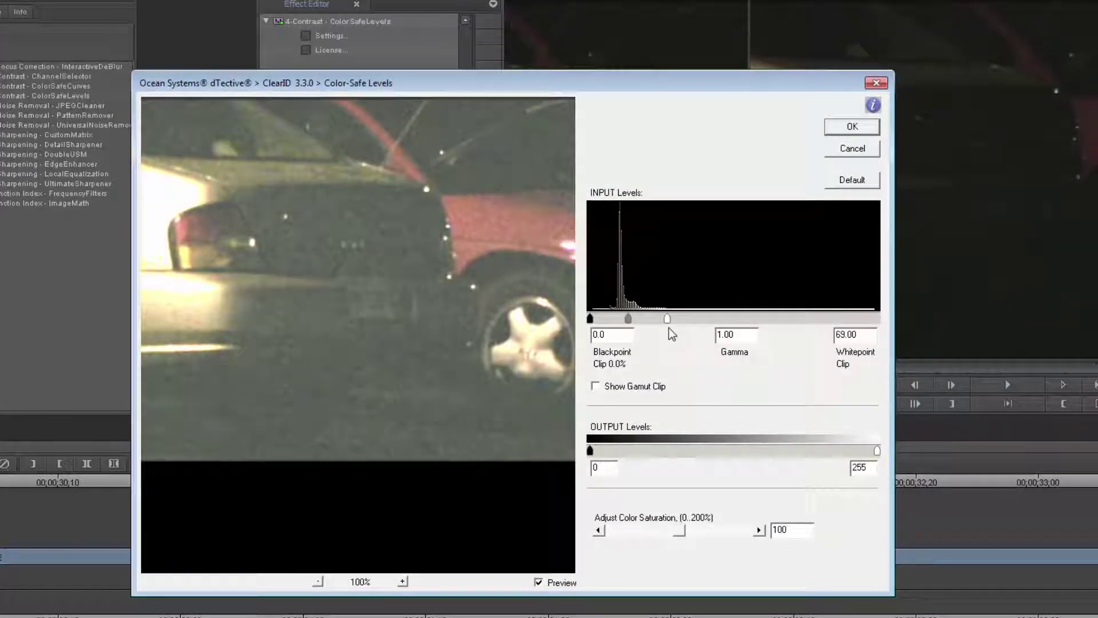
pyautogui.click(653, 387)
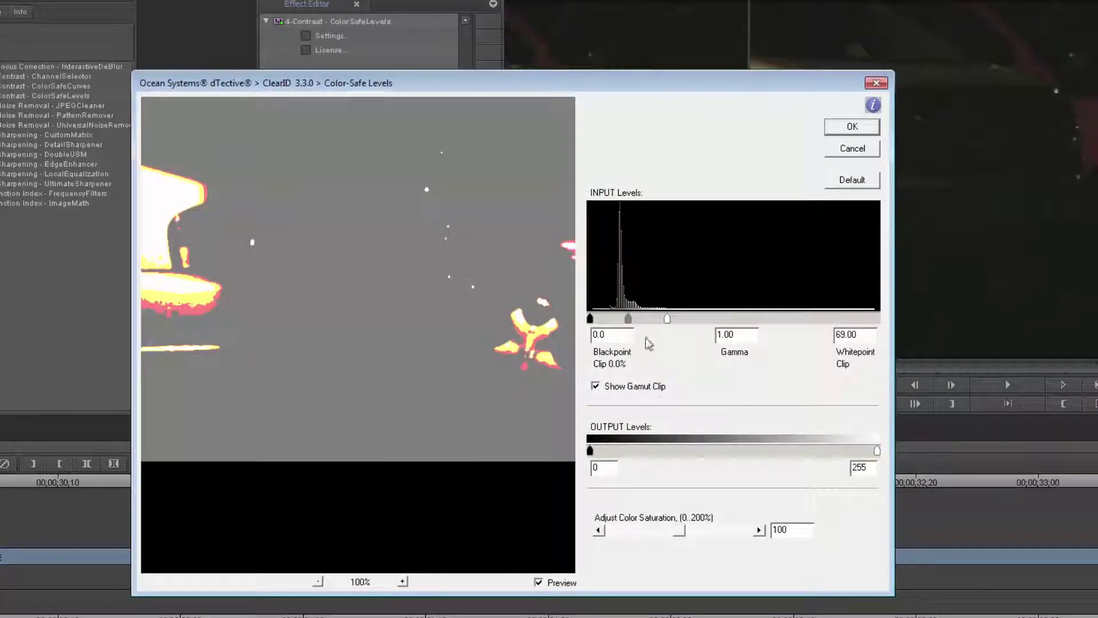
pyautogui.moveTo(591, 319); pyautogui.dragTo(644, 318)
pyautogui.click(649, 387)
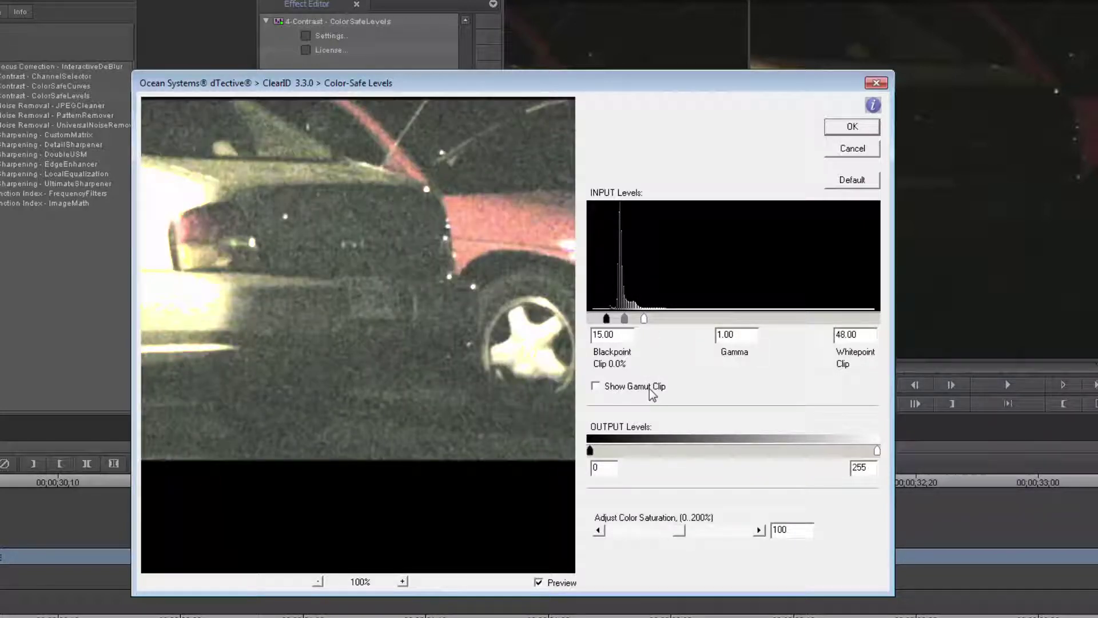
# Confirm the Color-Safe Levels settings and play back the brightened sequence.
pyautogui.click(842, 128)
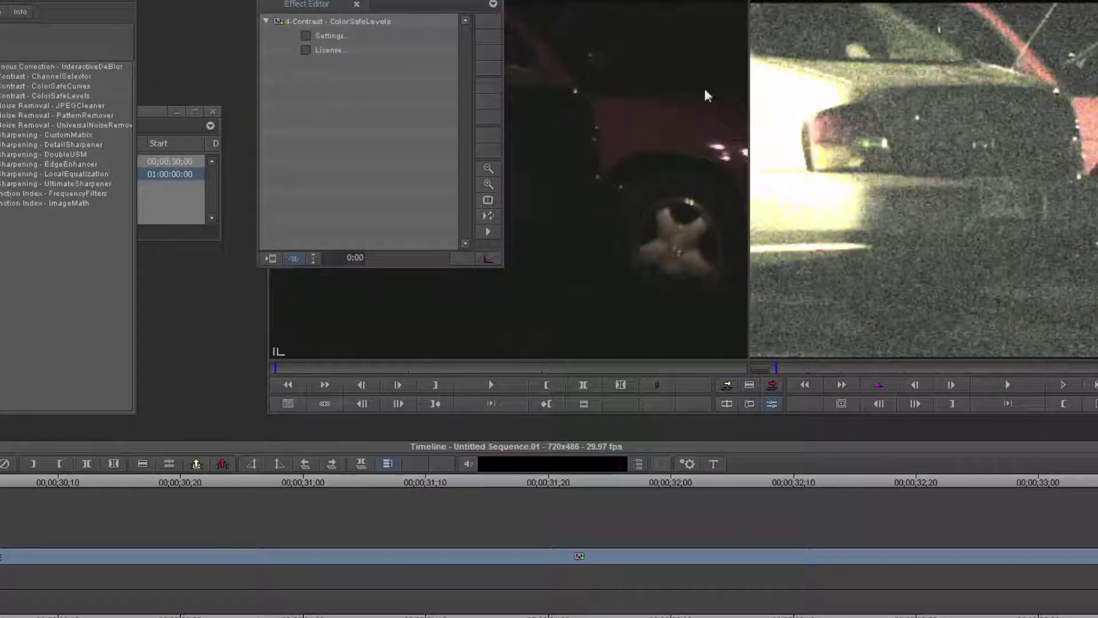
pyautogui.click(1007, 386)
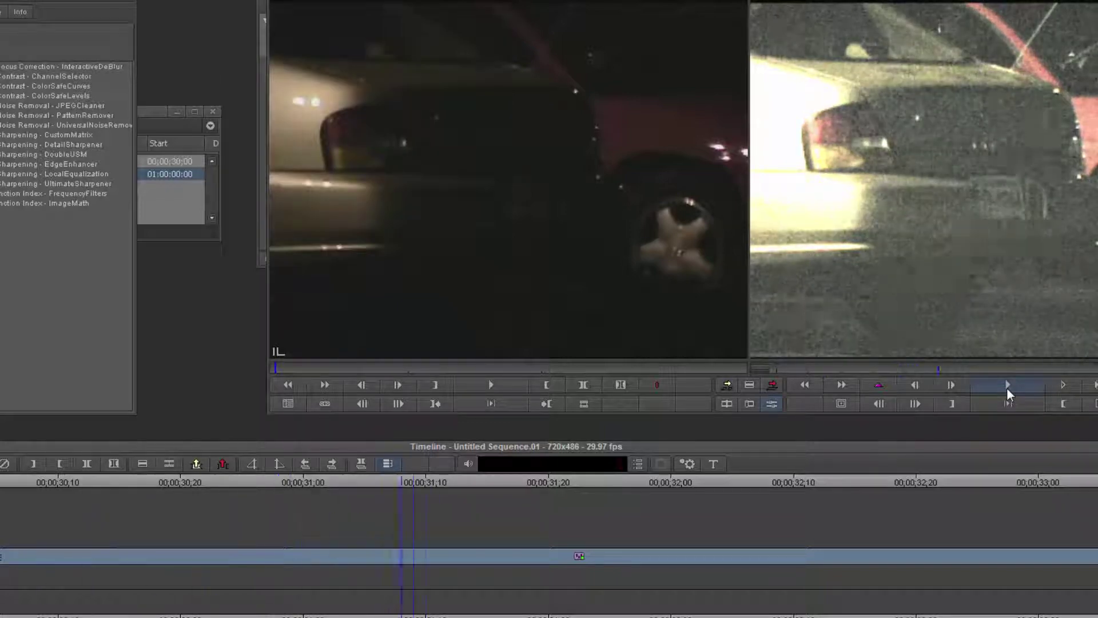
pyautogui.click(1007, 386)
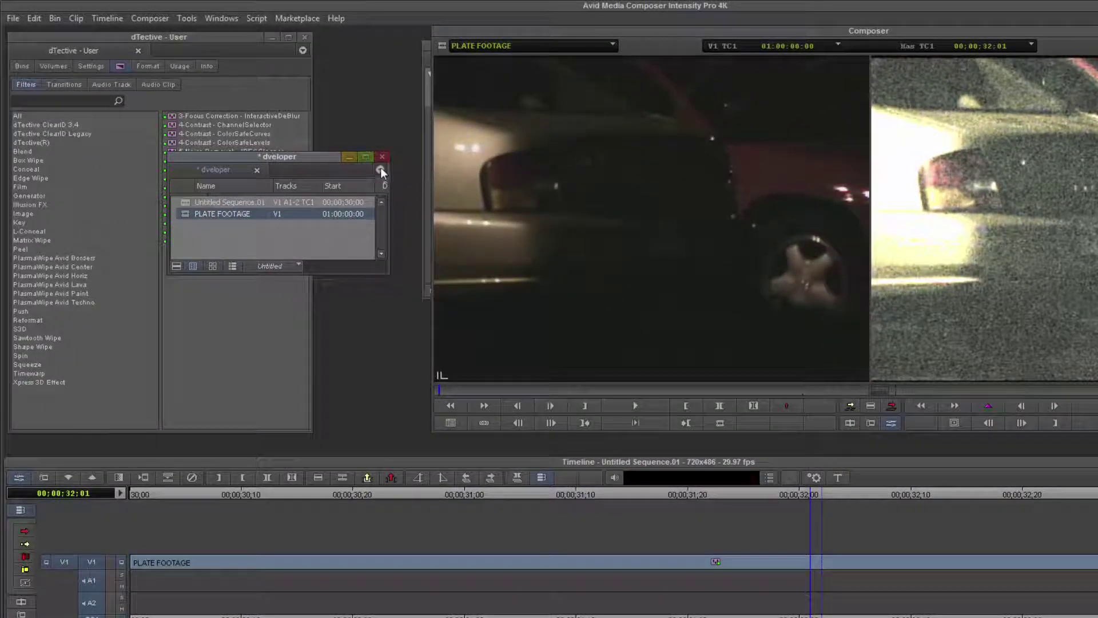
# Drag the dVeloper filter from the dTective(R) category onto the PLATE FOOTAGE clip.
pyautogui.moveTo(313, 159); pyautogui.dragTo(474, 105)
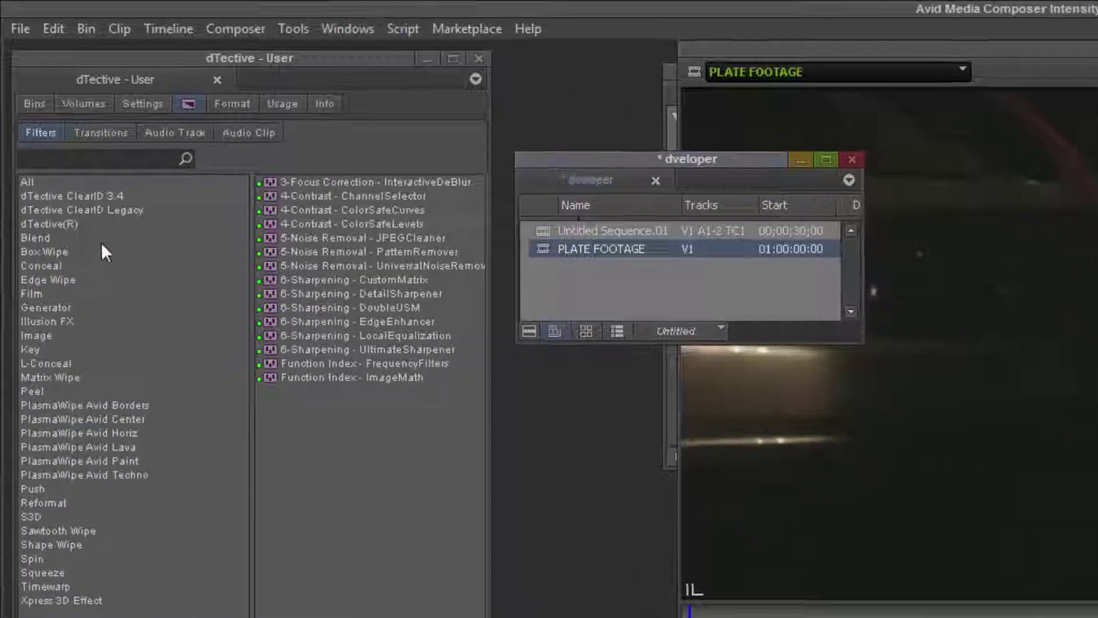
pyautogui.click(55, 143)
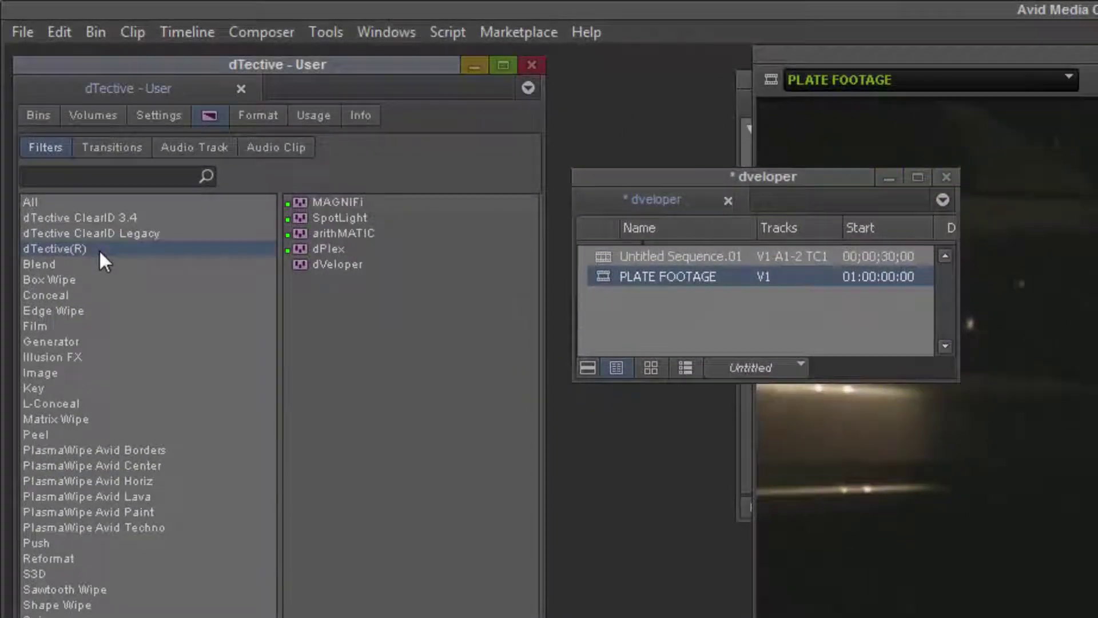
pyautogui.click(301, 264)
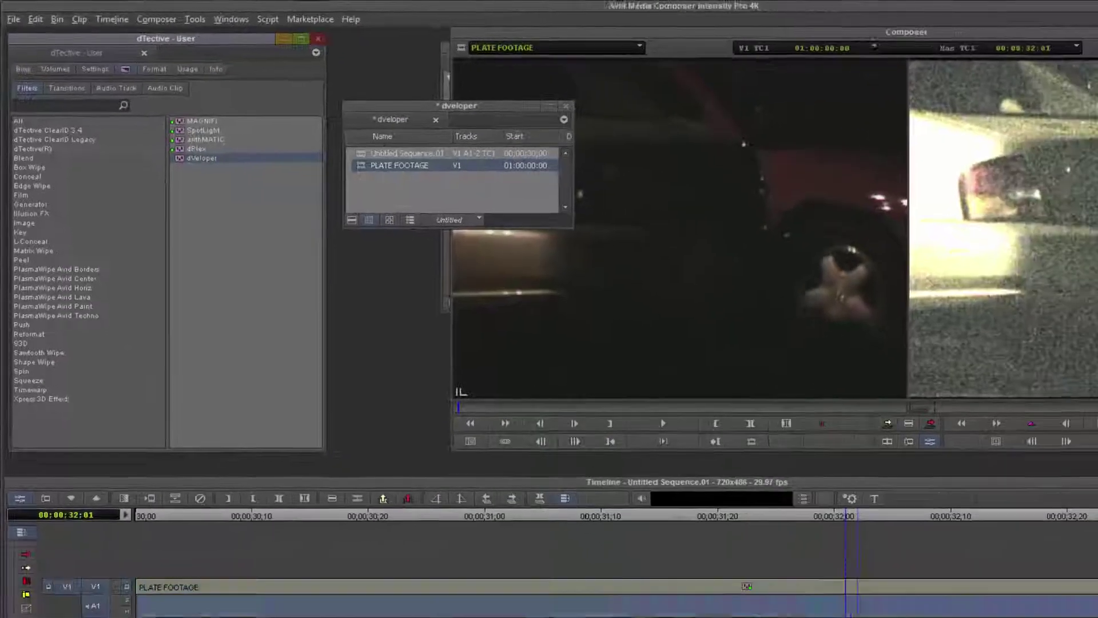
pyautogui.moveTo(202, 158); pyautogui.dragTo(622, 583)
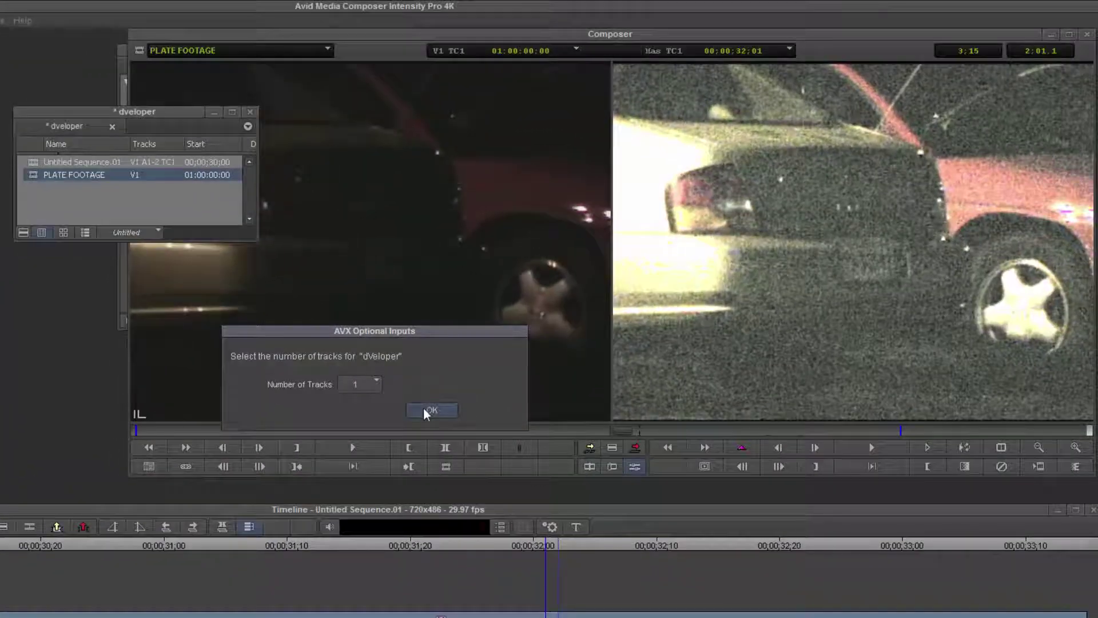
# Accept 1 input track in the AVX Optional Inputs dialog for the dVeloper effect.
pyautogui.click(426, 409)
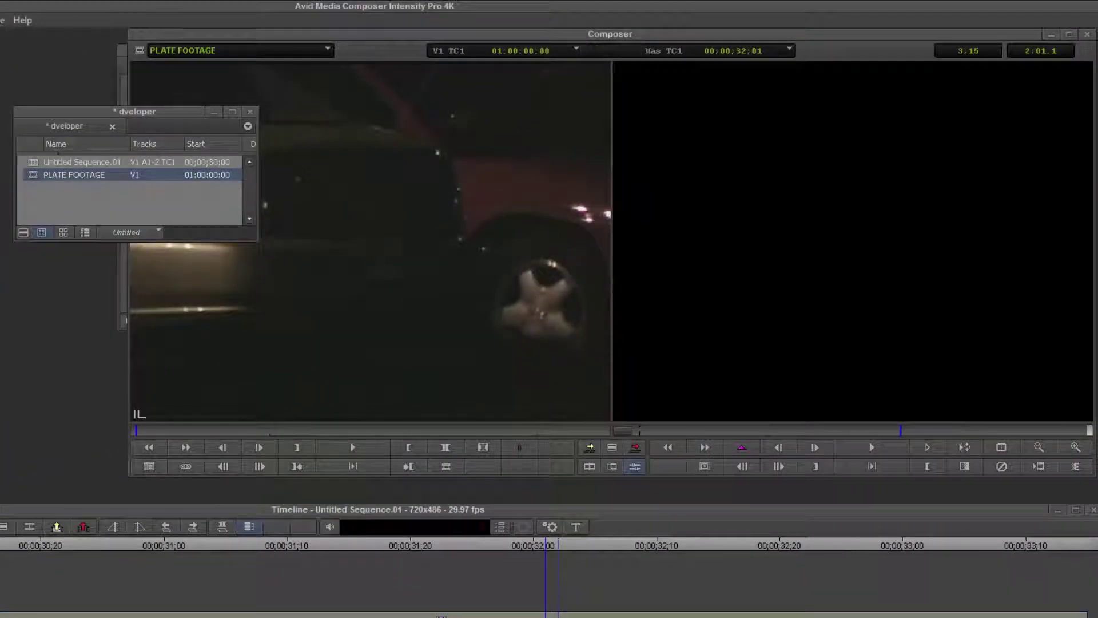